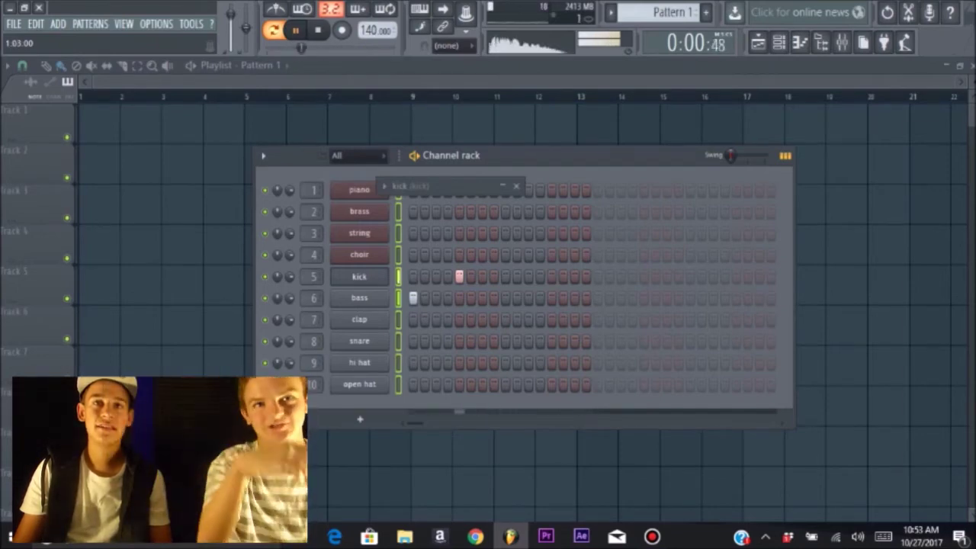
Add a snare hit on step 3, a clap on step 2 and hi-hat hits on steps 5 and 6.
left_click(437, 342)
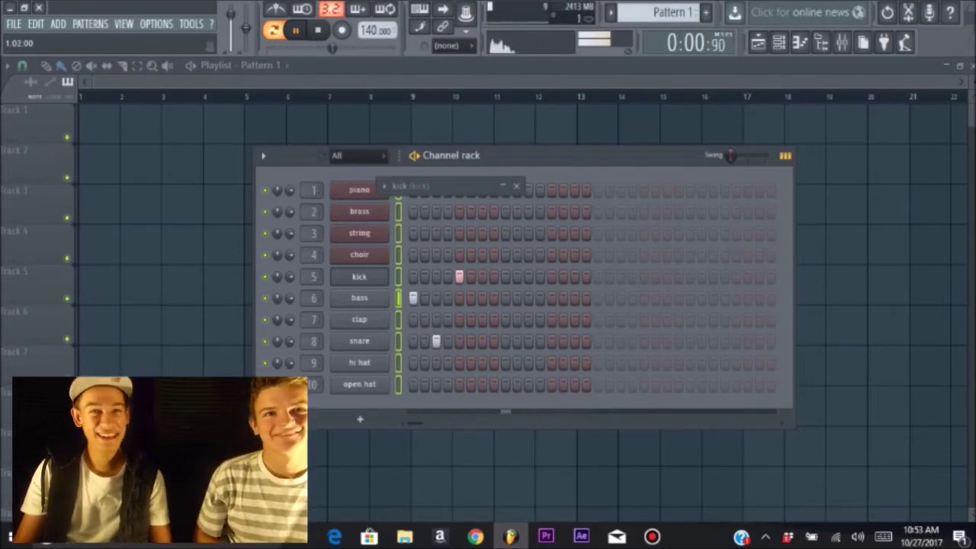
left_click(425, 320)
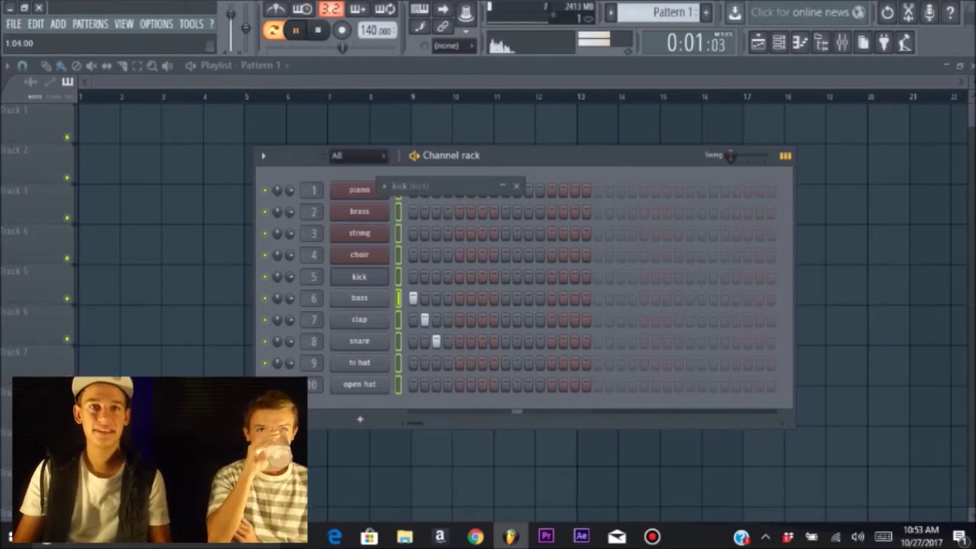
left_click(471, 362)
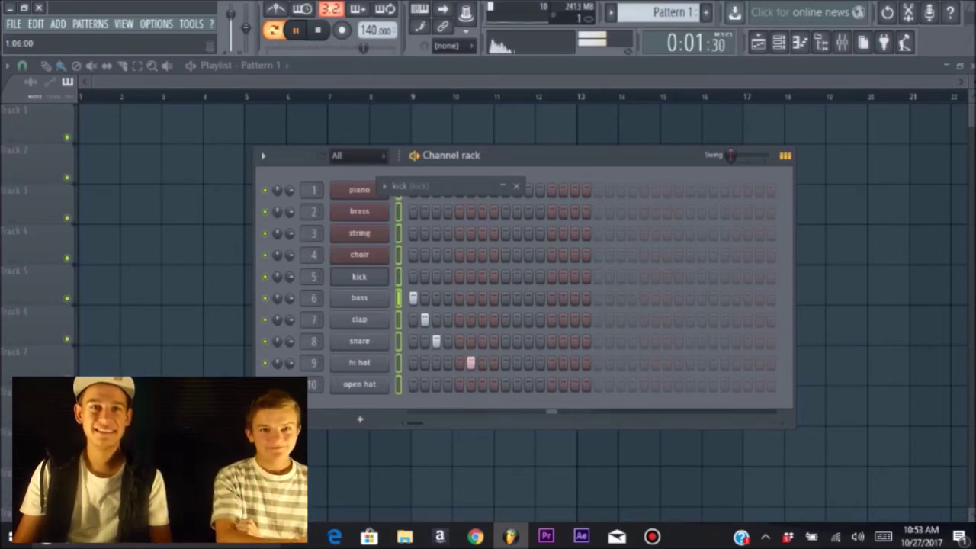
left_click(459, 363)
left_click(470, 362)
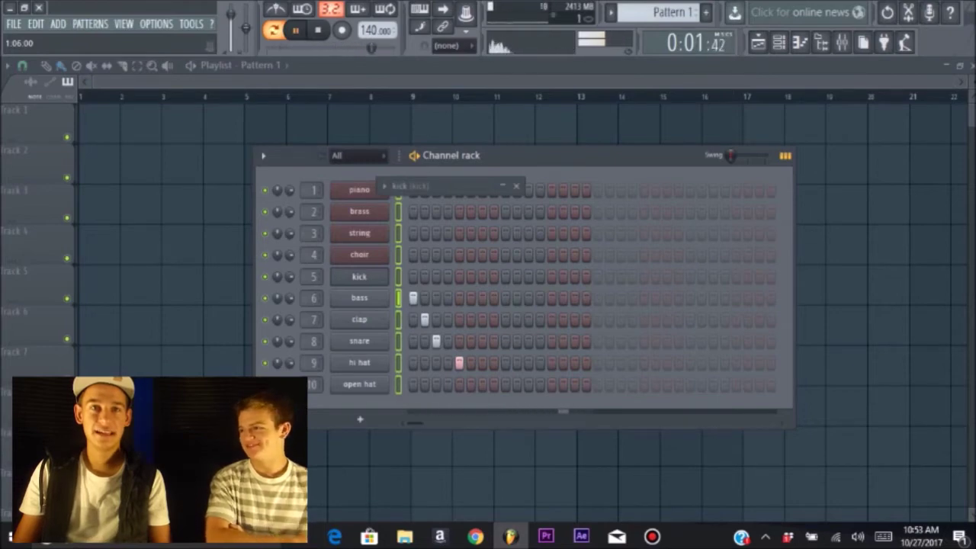
left_click(471, 362)
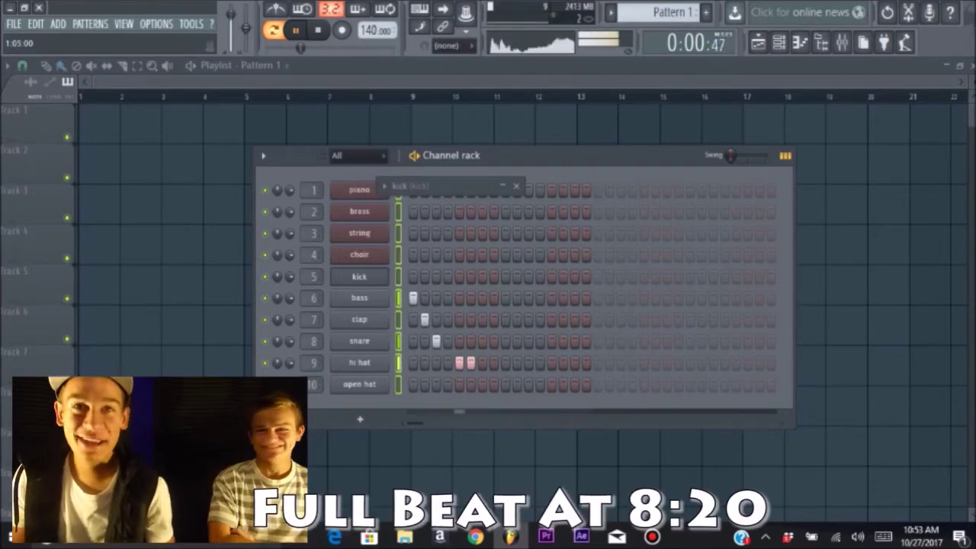
Add kick hits on steps 4 and 5, a clap on step 6, an open hat on step 7 and a hi-hat on step 9.
left_click(459, 277)
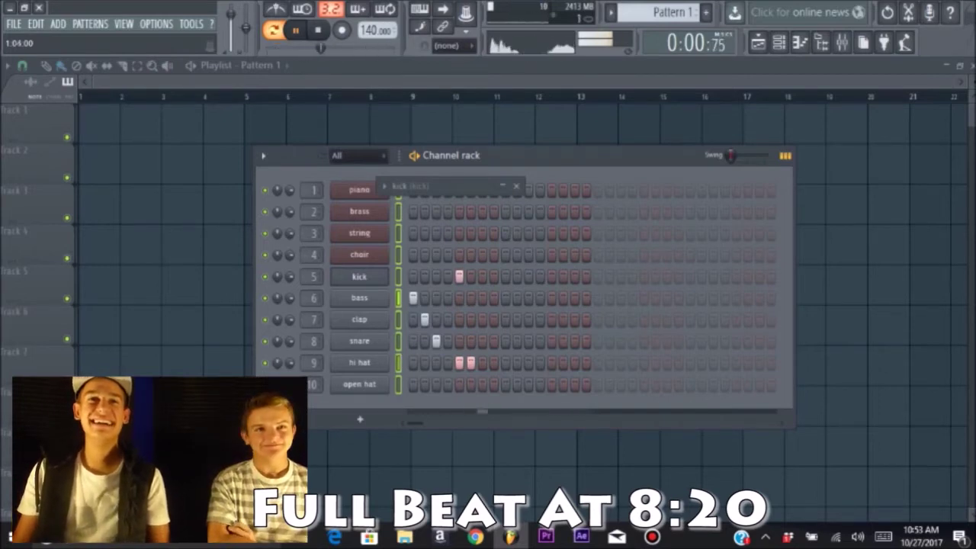
left_click(448, 277)
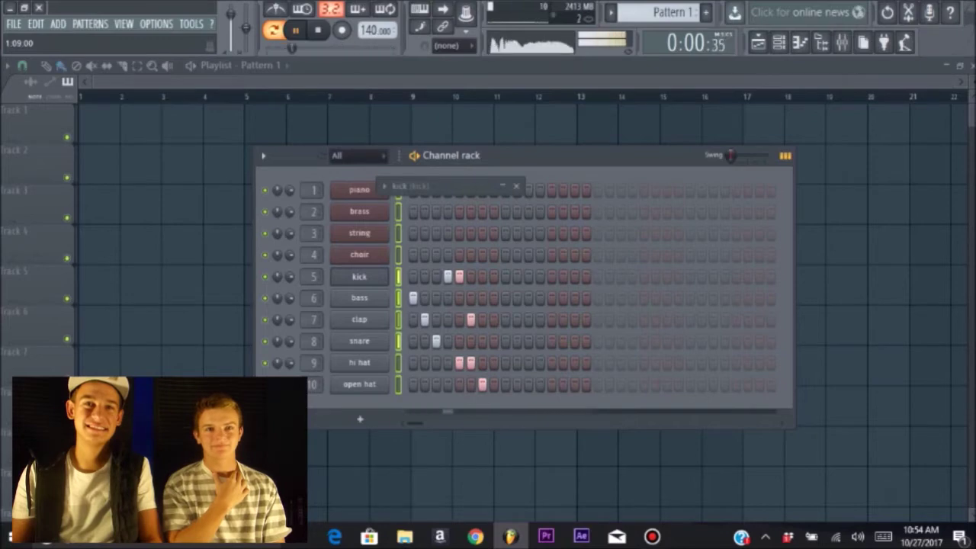
left_click(506, 363)
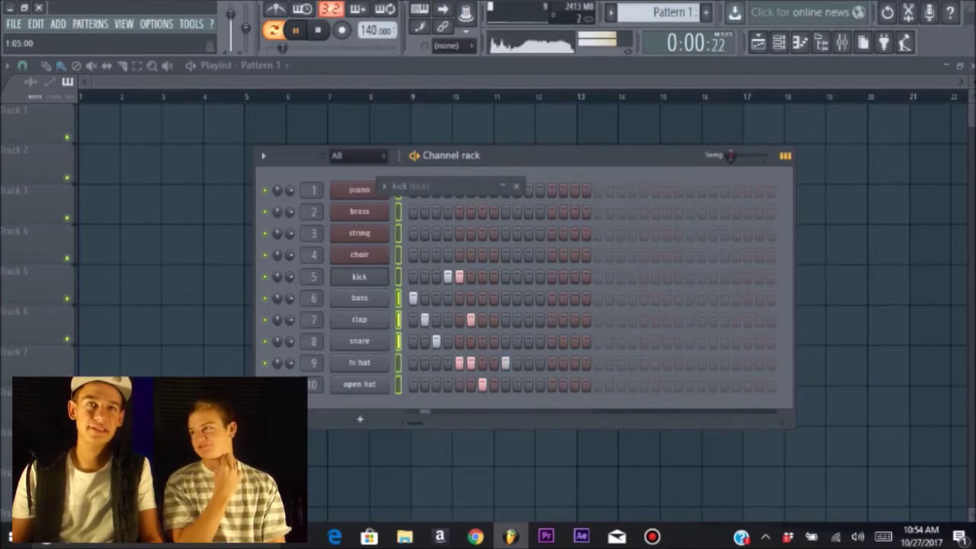
Move the kick window clear of the piano row and add a bass hit on step 8 plus a clap and a kick on step 11.
left_click_drag(456, 186, 463, 143)
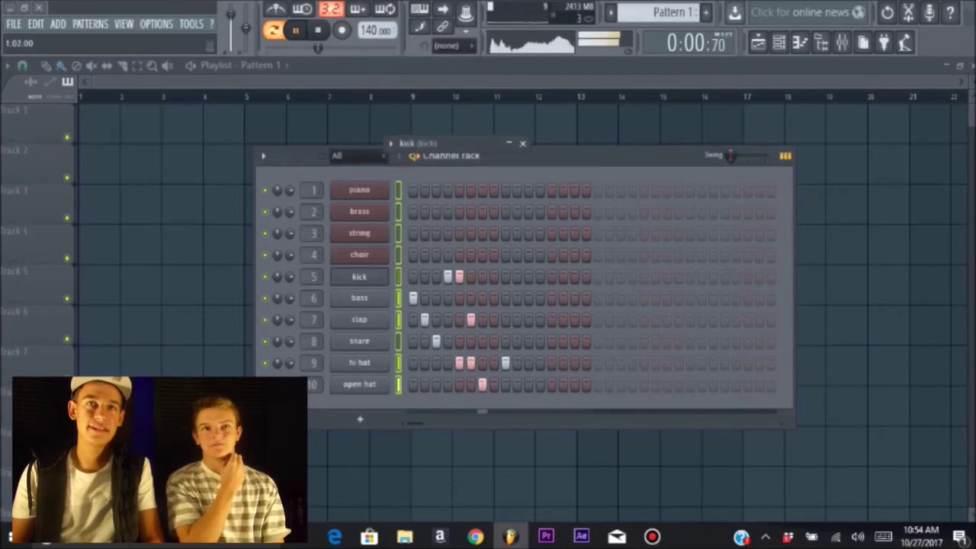
left_click(425, 190)
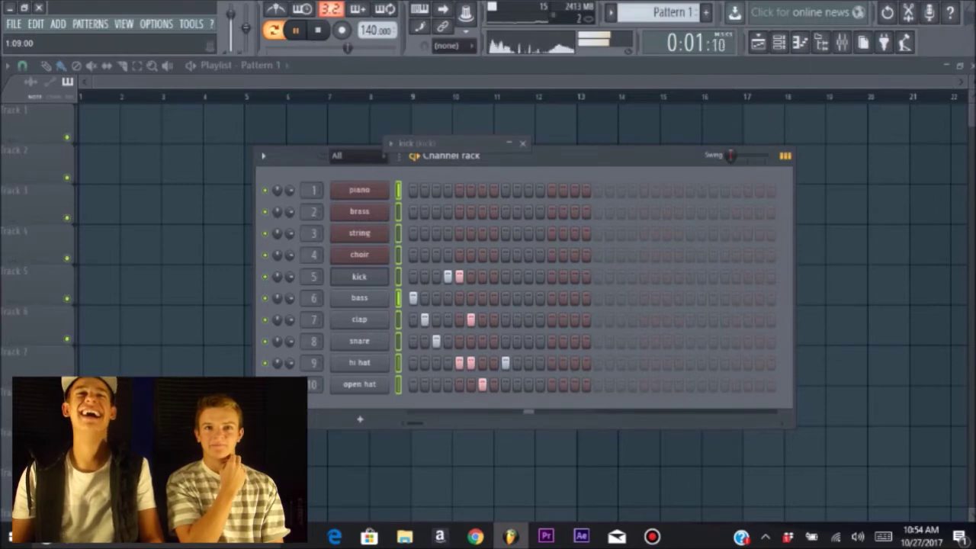
left_click(493, 297)
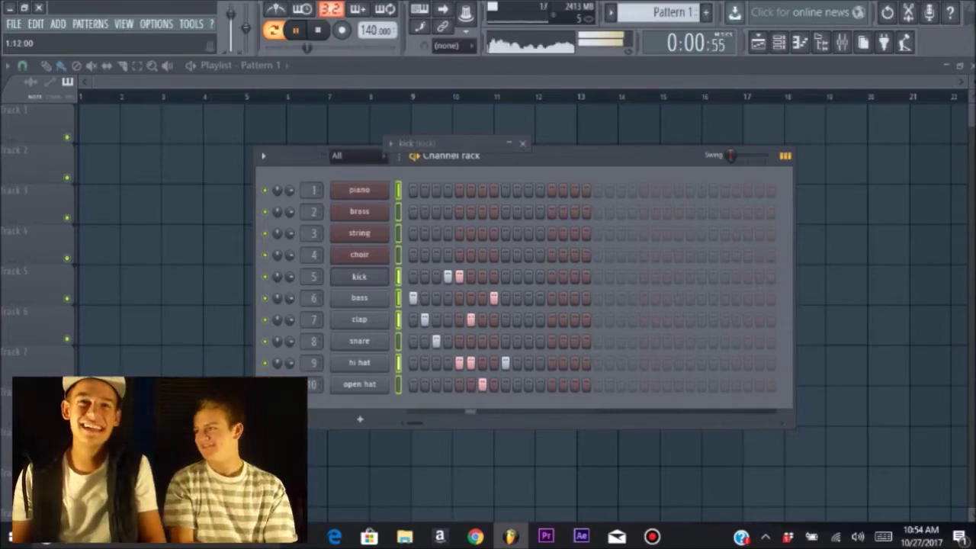
left_click(529, 320)
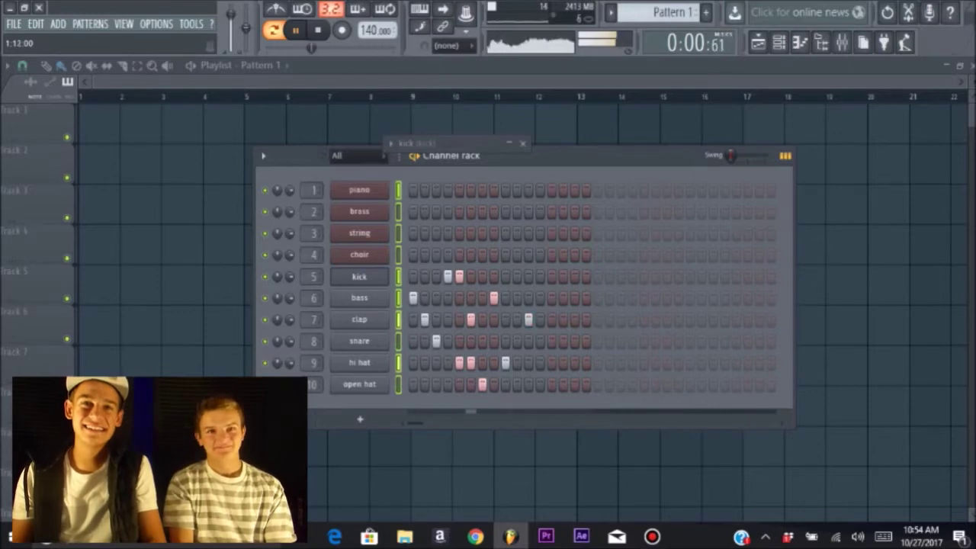
left_click(517, 341)
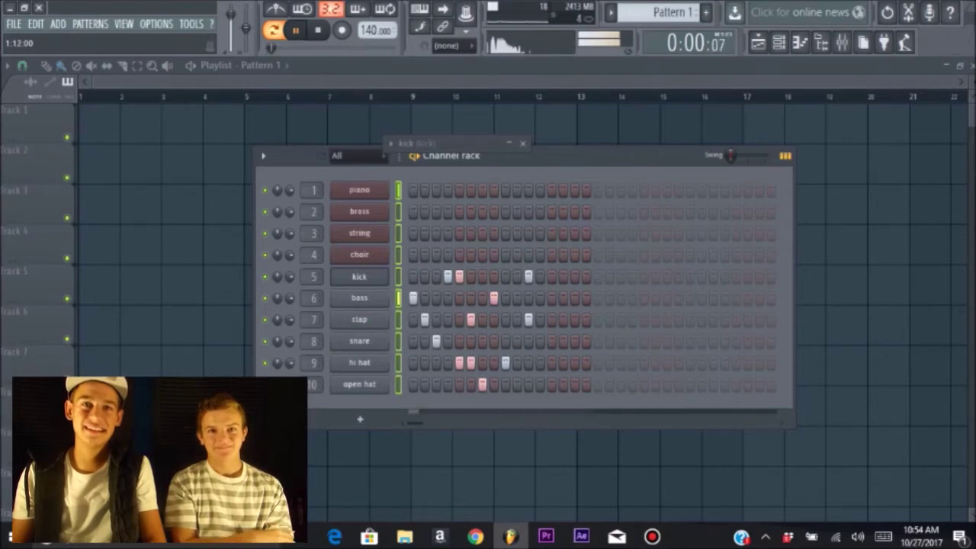
left_click(540, 384)
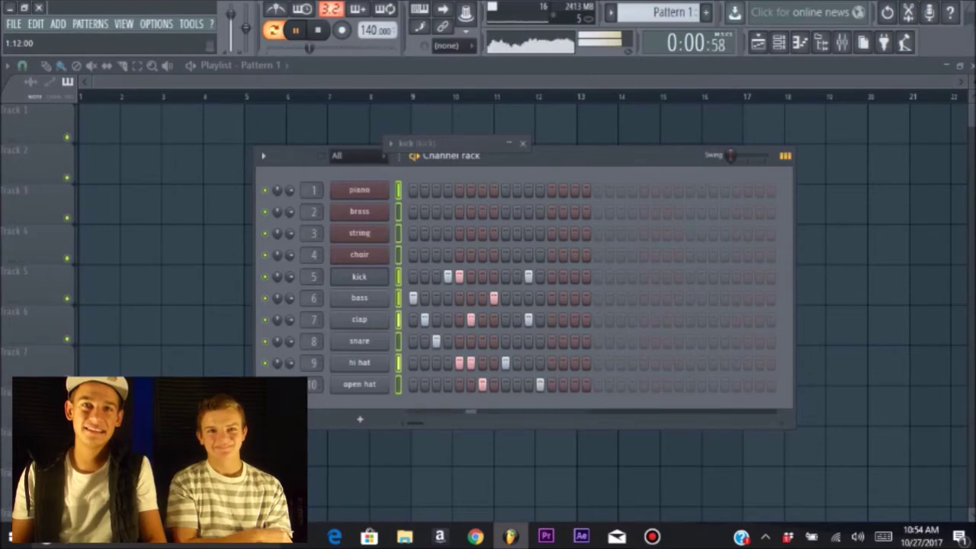
left_click(529, 384)
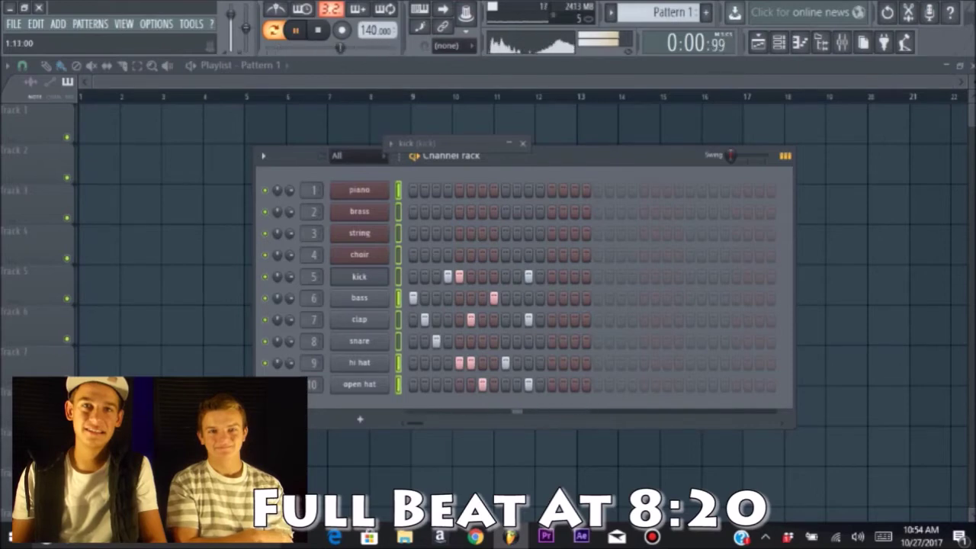
left_click(529, 384)
Add hi-hat and bass hits on step 13, a snare on step 12 and a kick on step 15.
left_click(551, 362)
left_click(540, 341)
left_click(551, 298)
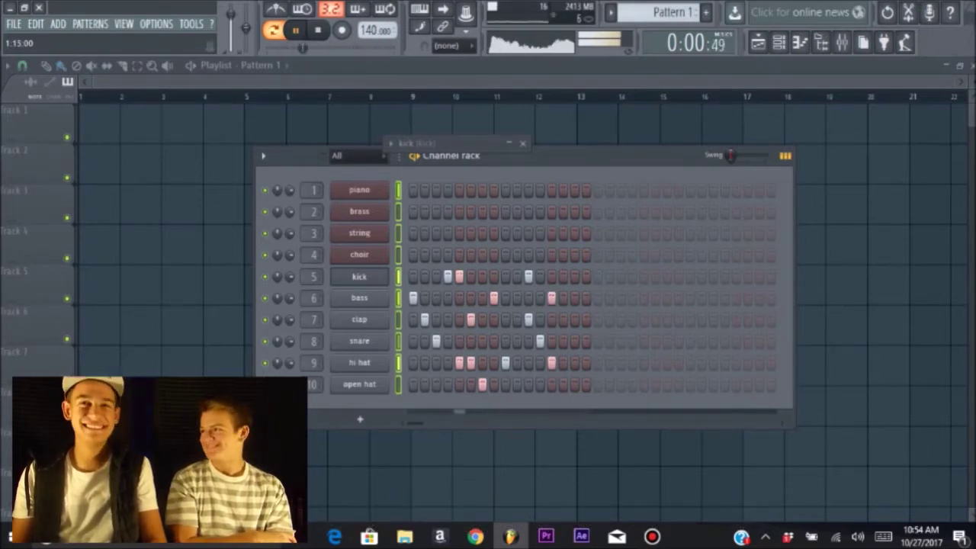
left_click(574, 276)
key("space")
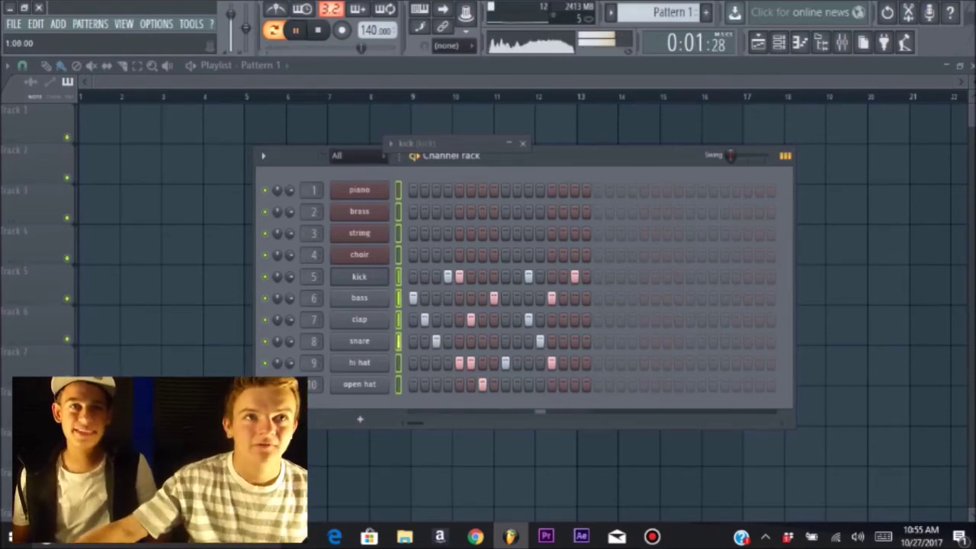
Enable the bass channel's volume envelope with hold at maximum and attack, decay, sustain and release at zero.
left_click(359, 297)
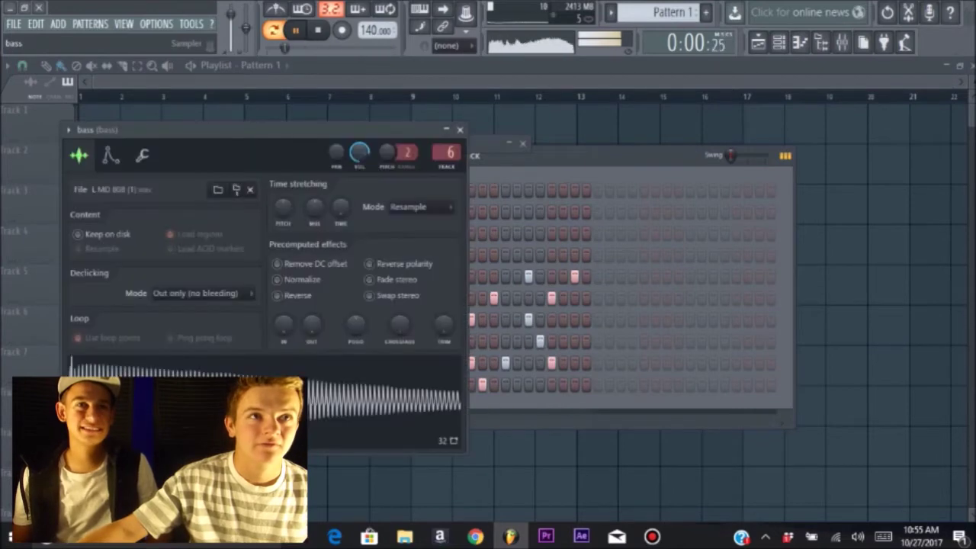
left_click(141, 156)
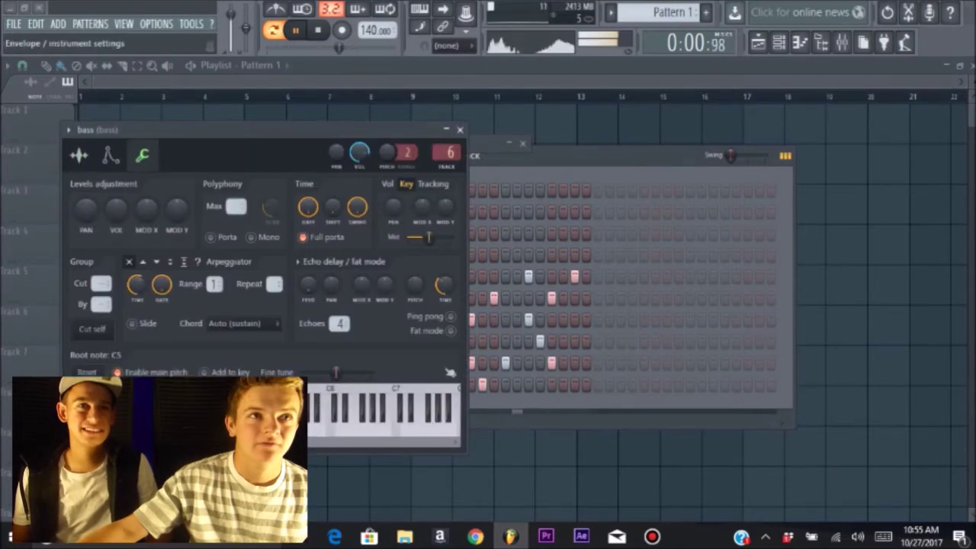
left_click(110, 156)
left_click(75, 209)
left_click_drag(108, 297, 107, 344)
left_click_drag(132, 297, 156, 343)
left_click_drag(181, 297, 205, 343)
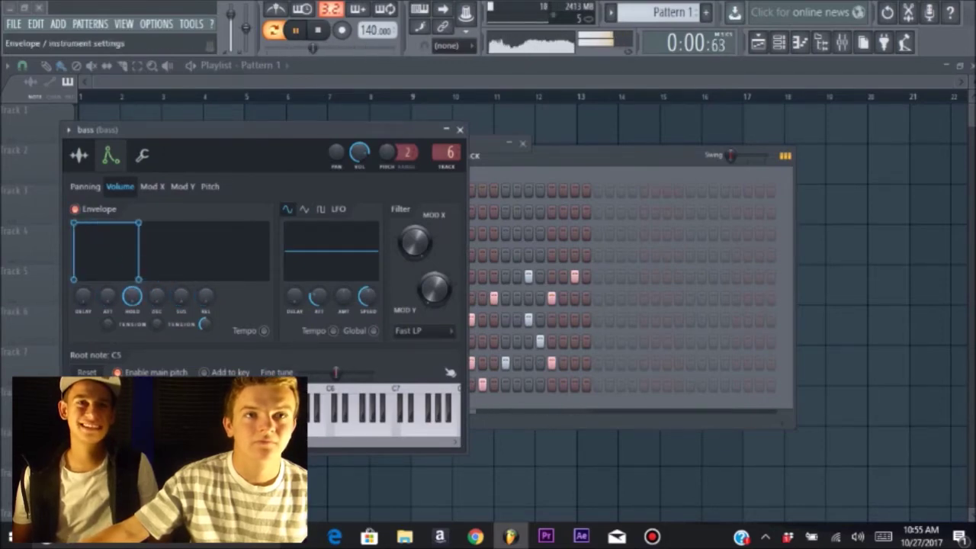
Set the bass channel's polyphony to Mono and close its settings.
left_click(142, 156)
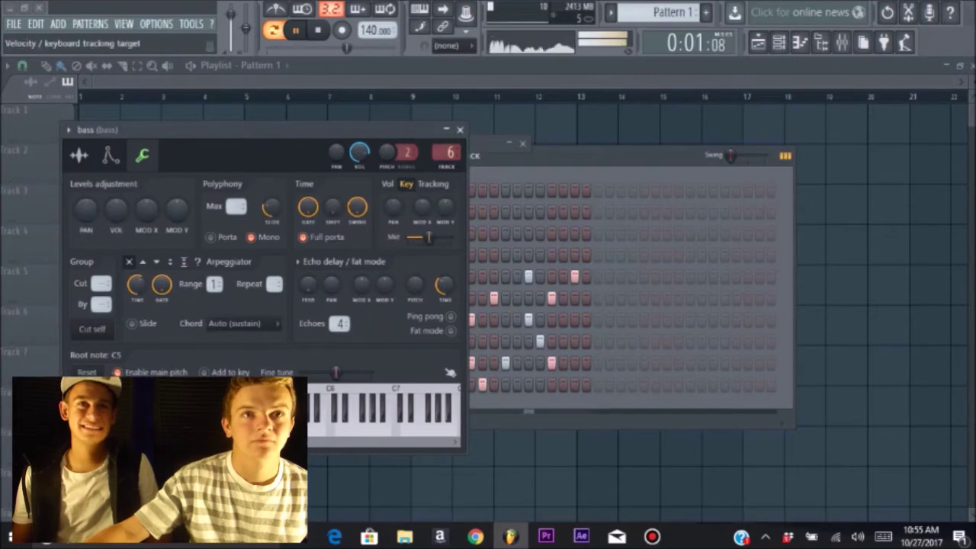
left_click(460, 129)
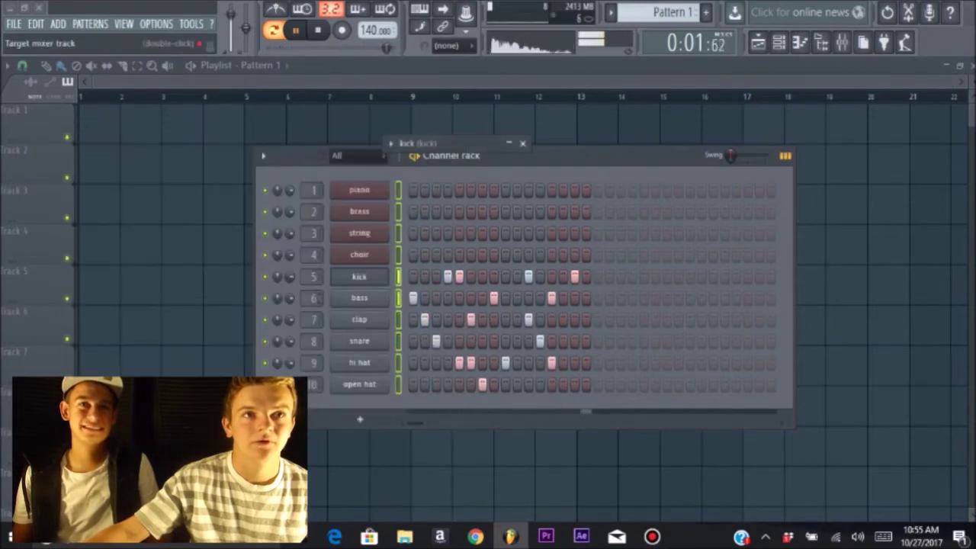
left_click(360, 298)
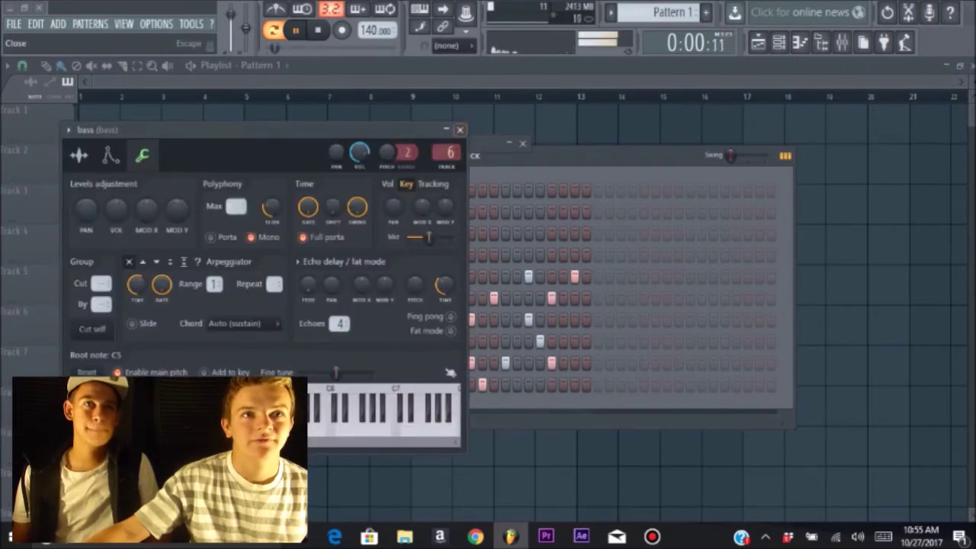
left_click(460, 130)
Solo the bass channel in the channel rack.
right_click(265, 293)
left_click(312, 310)
left_click(359, 298)
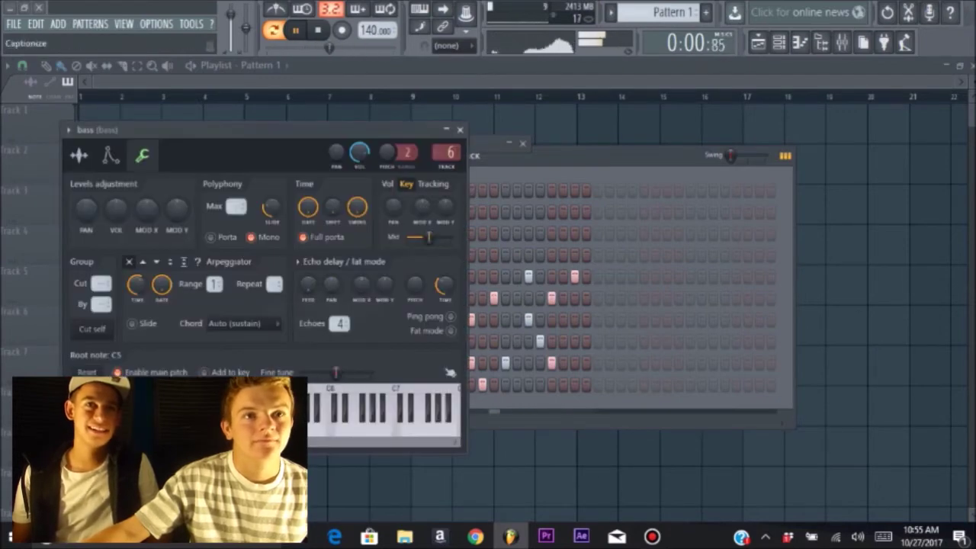
left_click(460, 129)
right_click(265, 296)
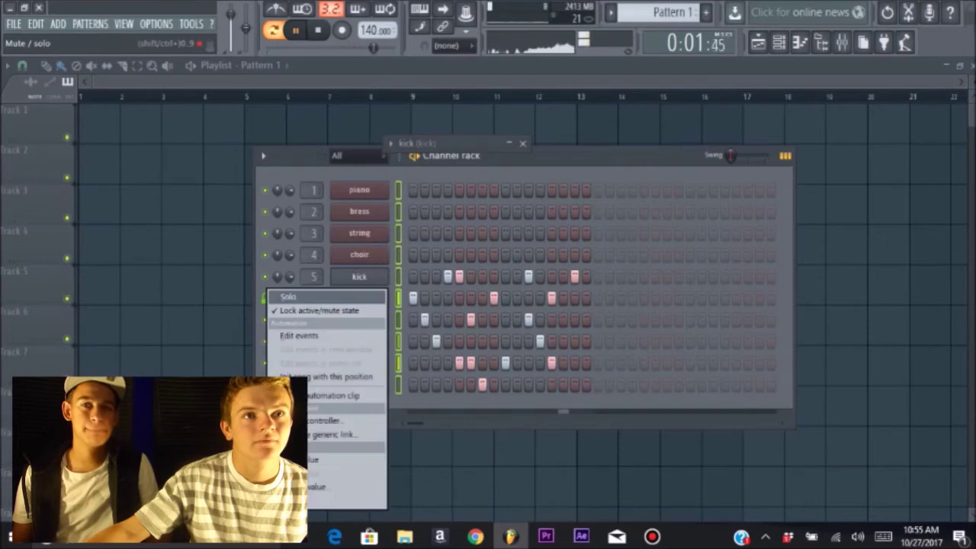
left_click(281, 294)
right_click(265, 298)
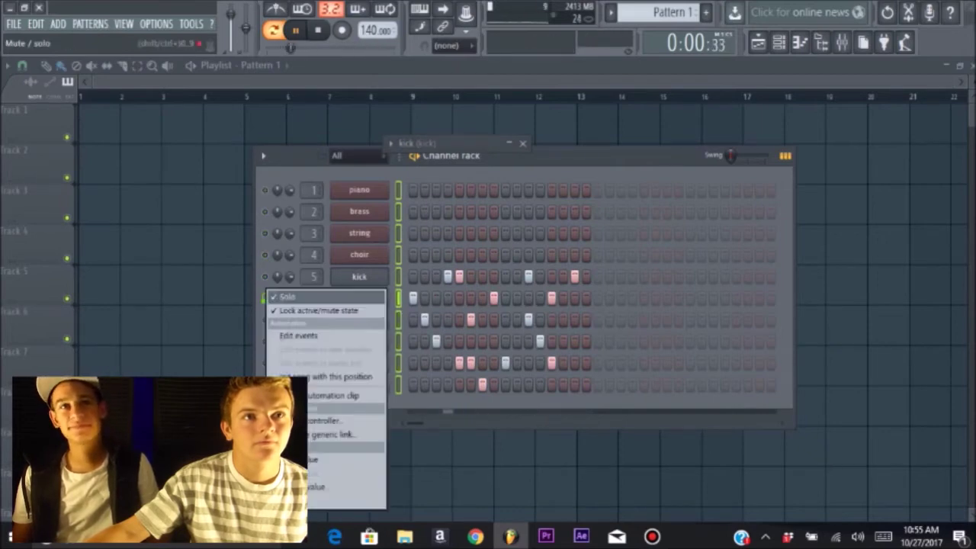
left_click(311, 310)
Review the bass channel's Mono option, volume envelope and sample settings.
left_click(359, 297)
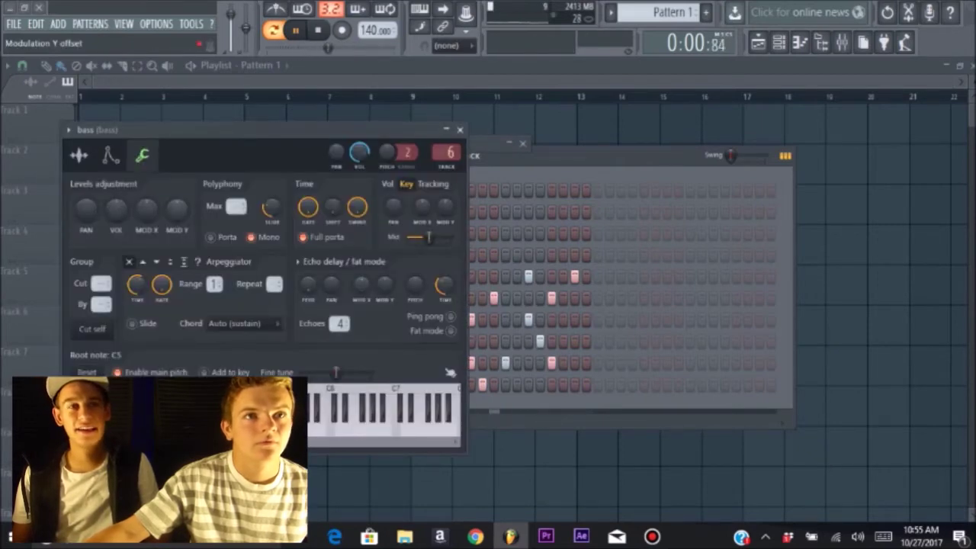
left_click(252, 237)
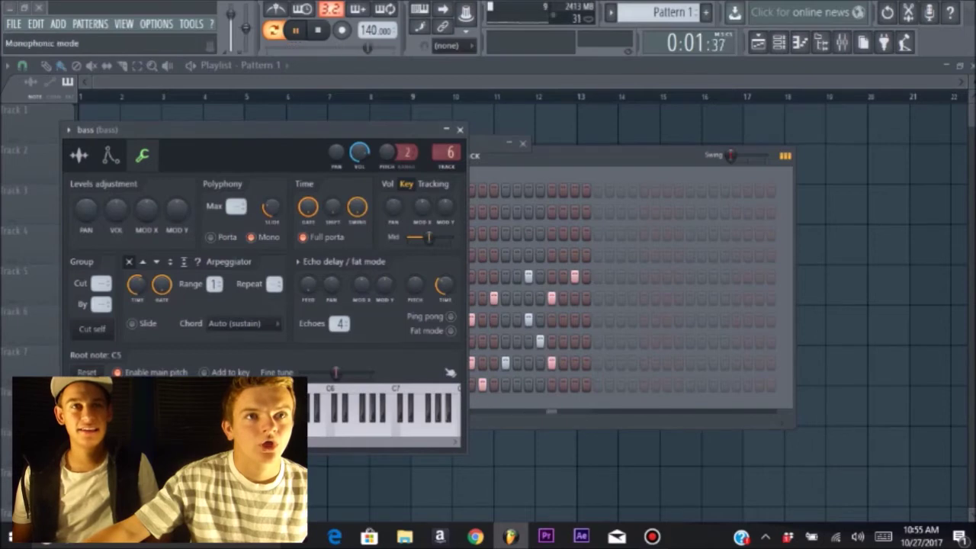
left_click(110, 154)
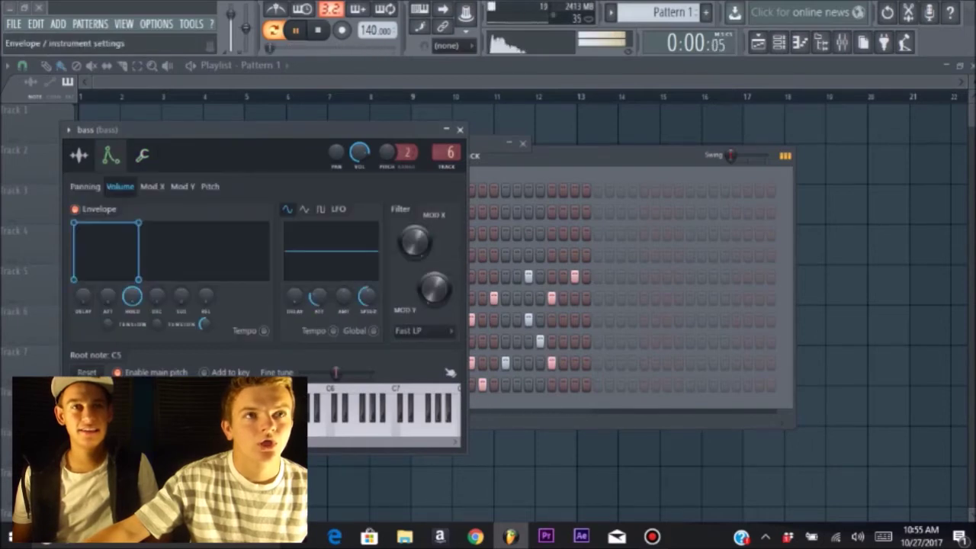
left_click(78, 155)
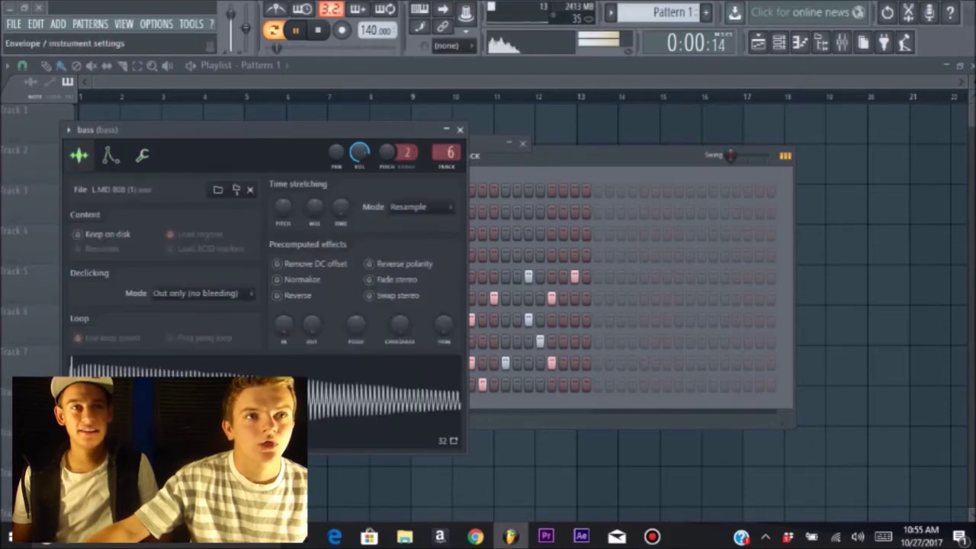
left_click(460, 130)
Open the piano roll and switch it to the bass channel.
left_click(800, 42)
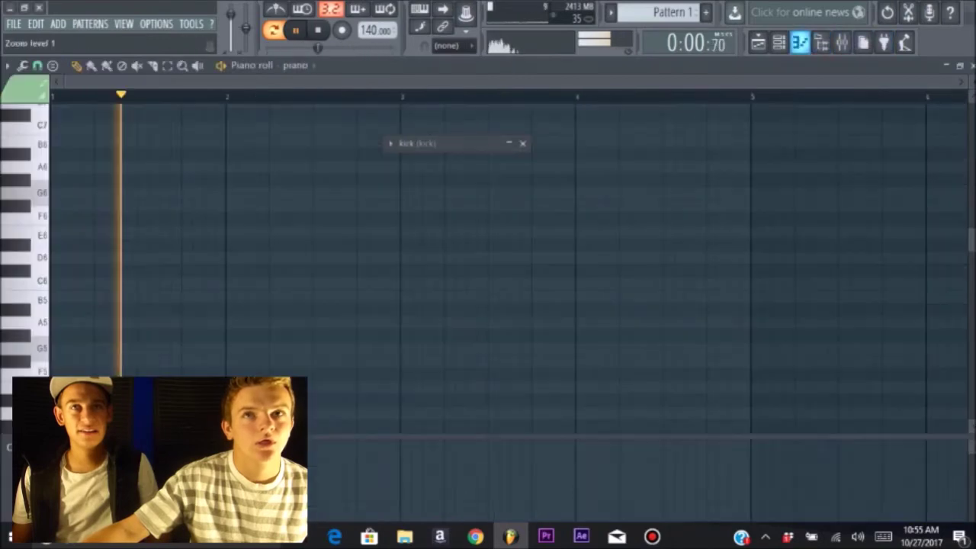
left_click(295, 64)
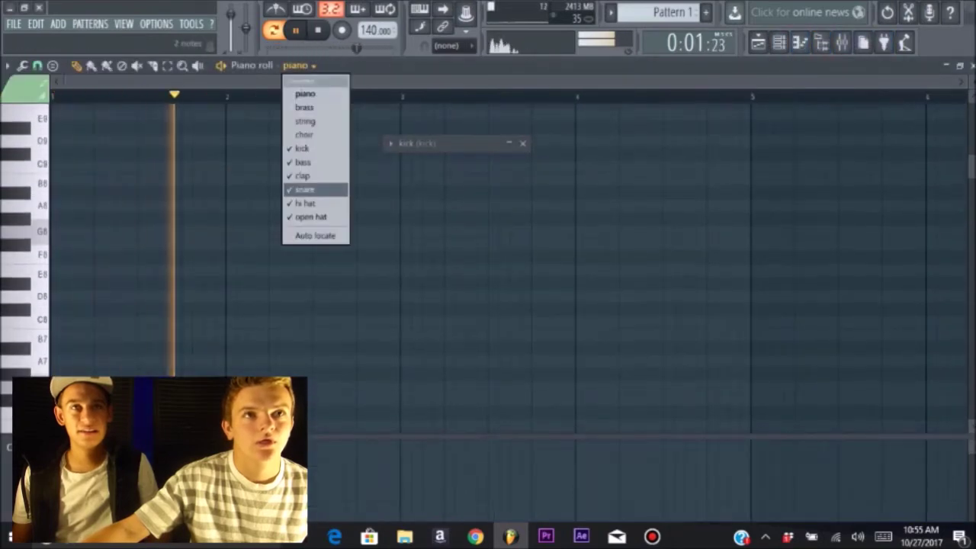
left_click(305, 176)
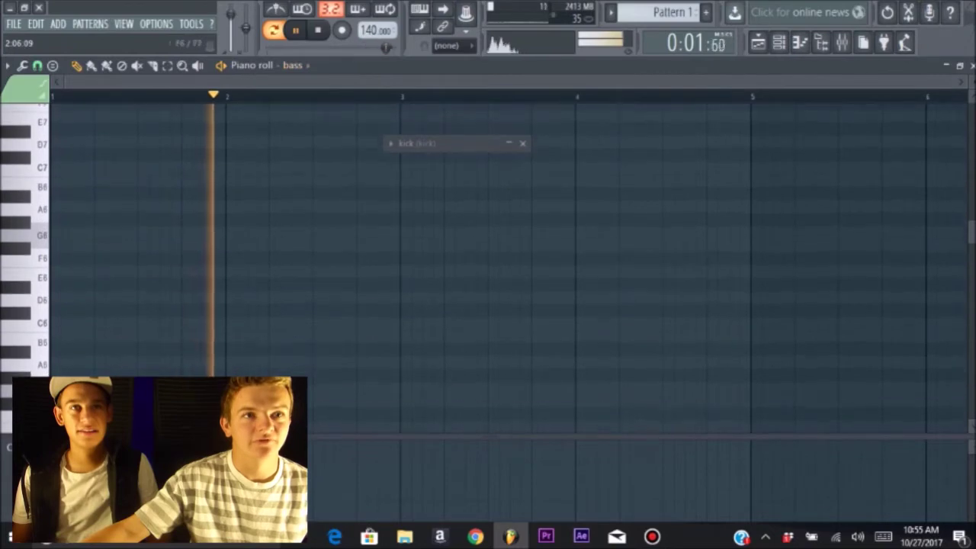
Add a C5 bass note at the start of bar 2 and extend the bass notes to meet each other with quick legato.
left_click_drag(52, 244, 266, 245)
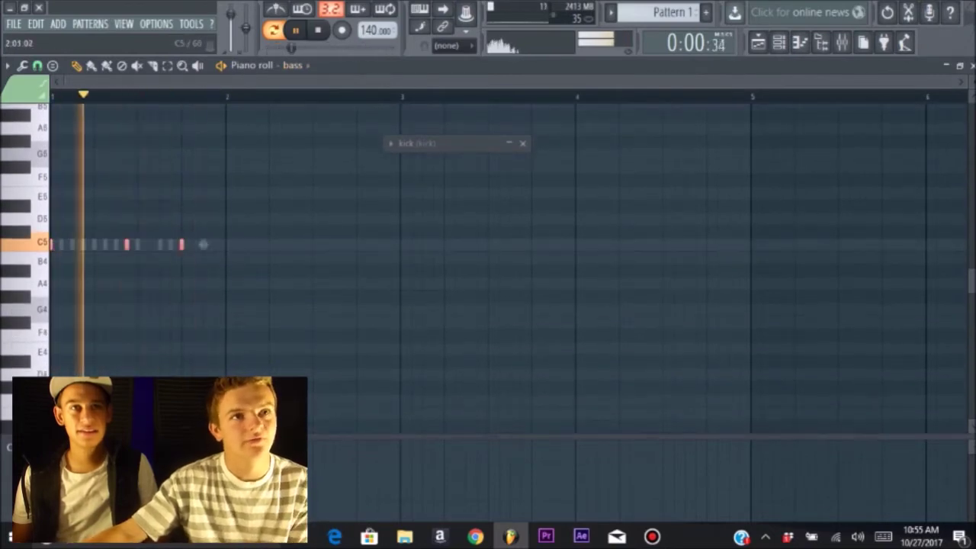
left_click(231, 244)
key("ctrl+l")
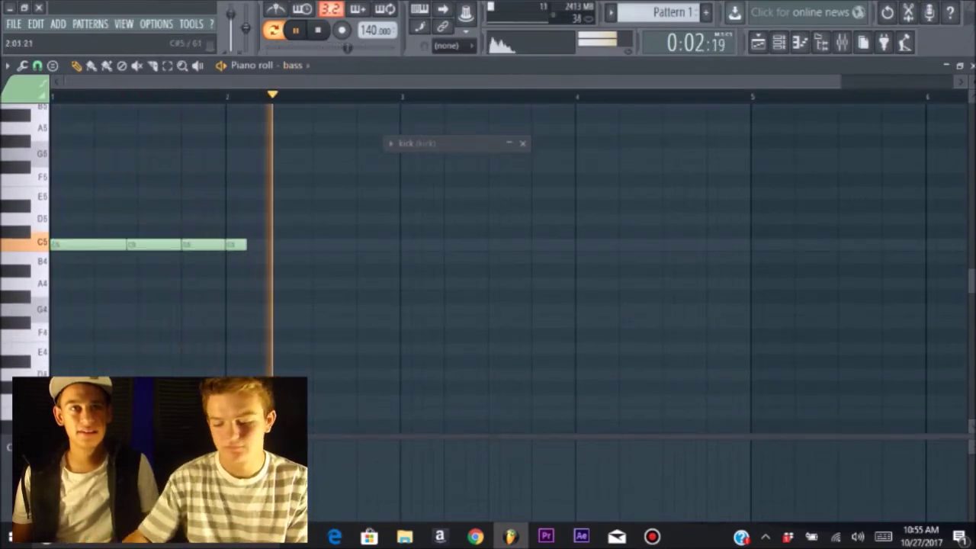
Delete the C5 bass note at the start of bar 2 and unsolo the channel rack so every channel is unmuted.
right_click(235, 245)
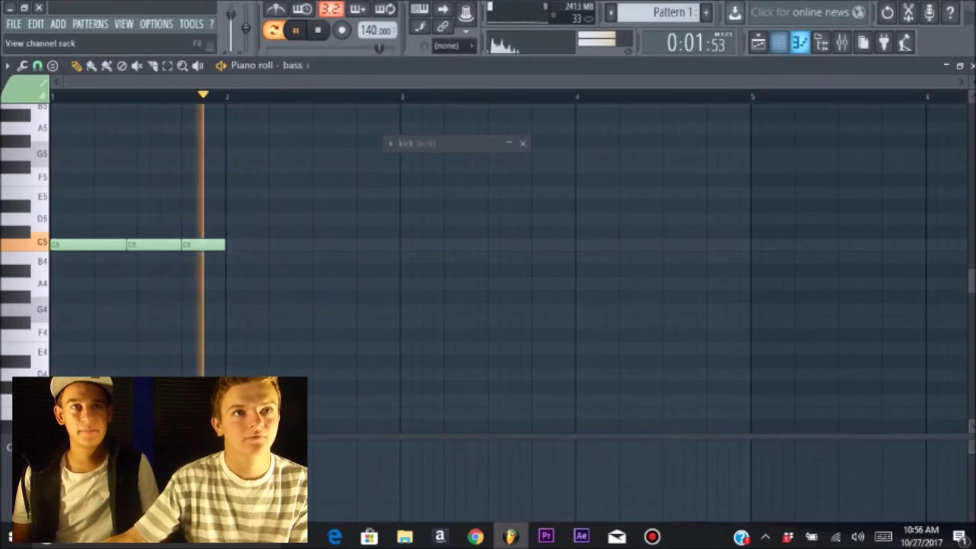
left_click(800, 42)
right_click(266, 276)
left_click(290, 285)
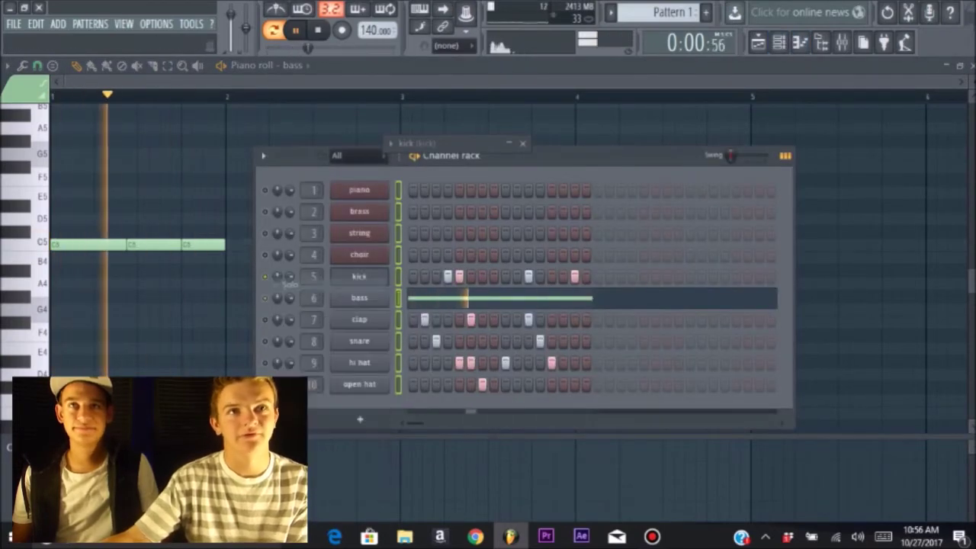
right_click(266, 279)
left_click(289, 288)
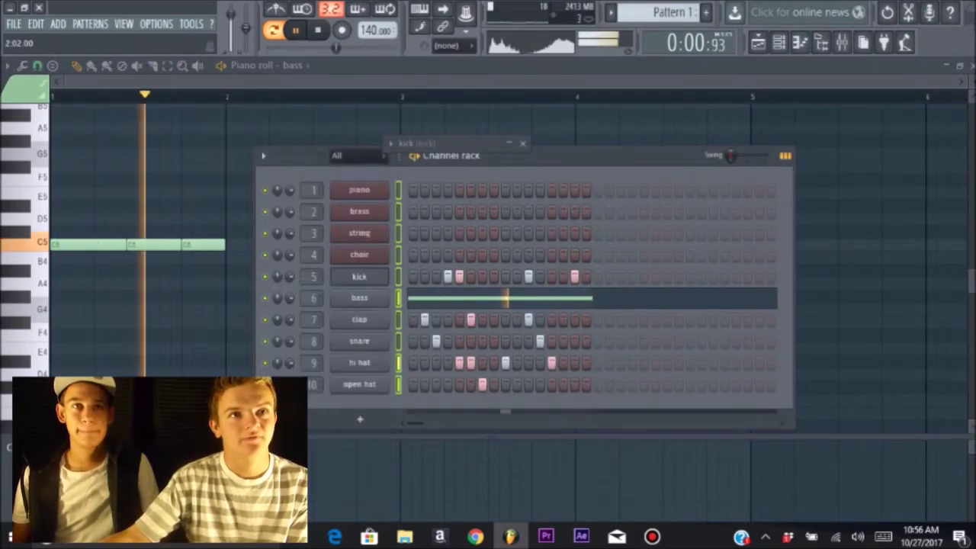
Lower the piano channel's volume and open the piano channel in the piano roll.
left_click(359, 190)
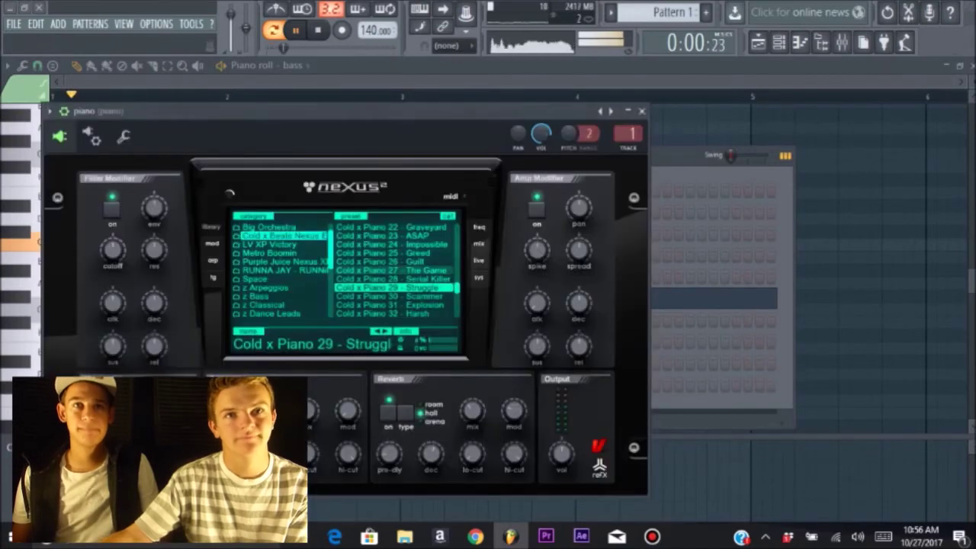
left_click_drag(540, 134, 541, 152)
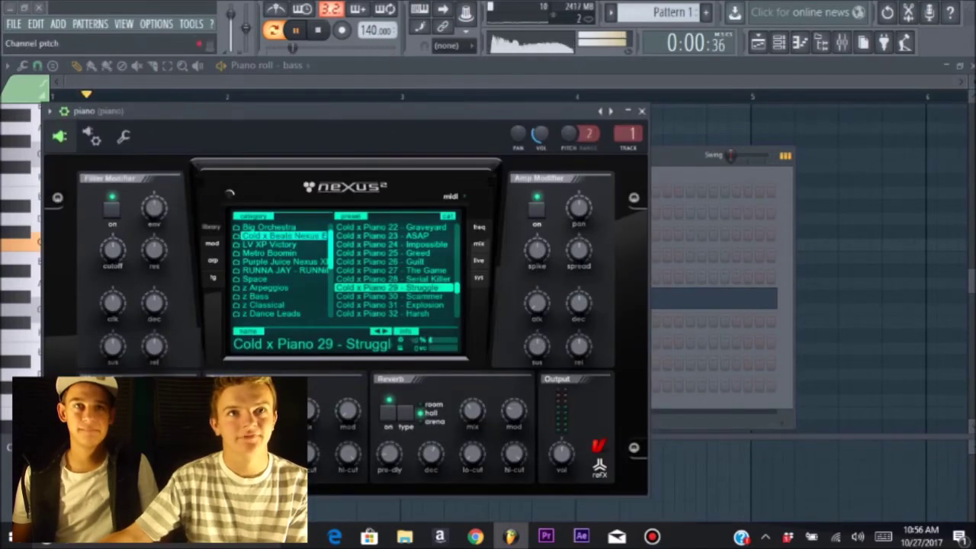
left_click(642, 110)
left_click(799, 42)
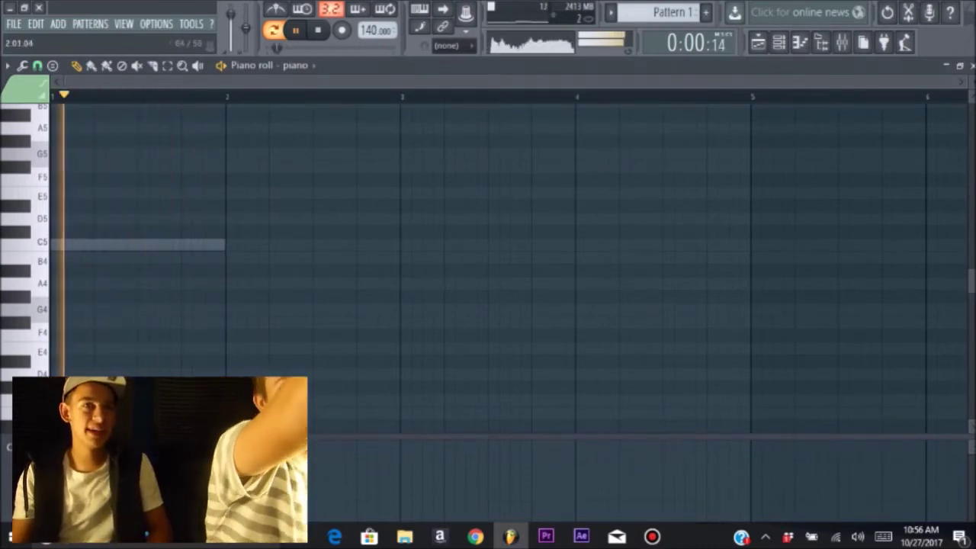
Place a nine-step C#5 piano note at the start of bar 1, trying and deleting a B4 note alongside it.
left_click(238, 258)
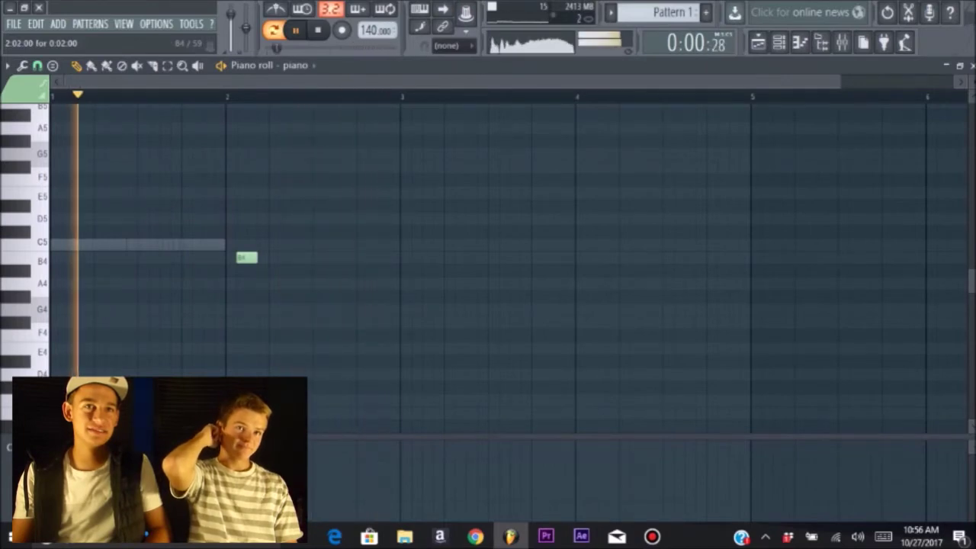
left_click_drag(243, 258, 322, 258)
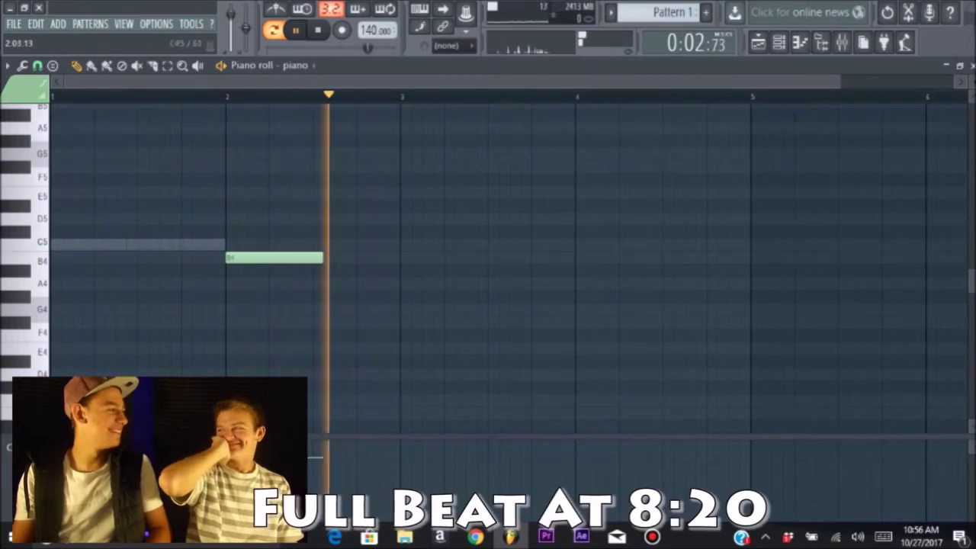
left_click(239, 232)
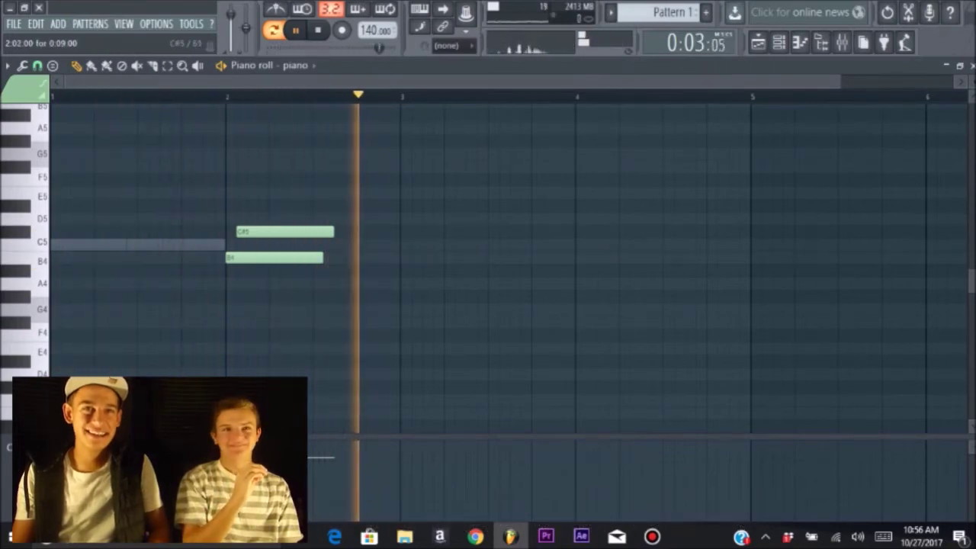
left_click_drag(282, 231, 96, 232)
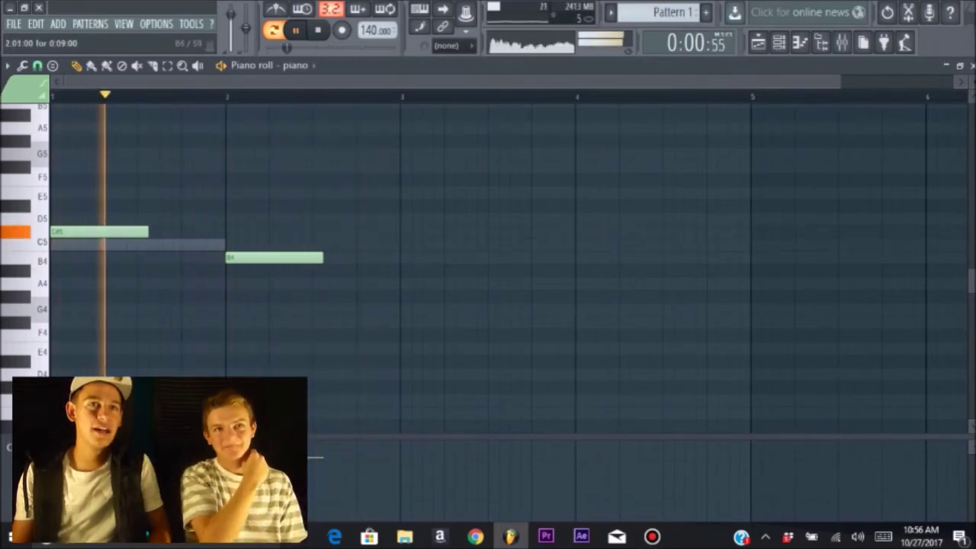
left_click_drag(275, 258, 99, 257)
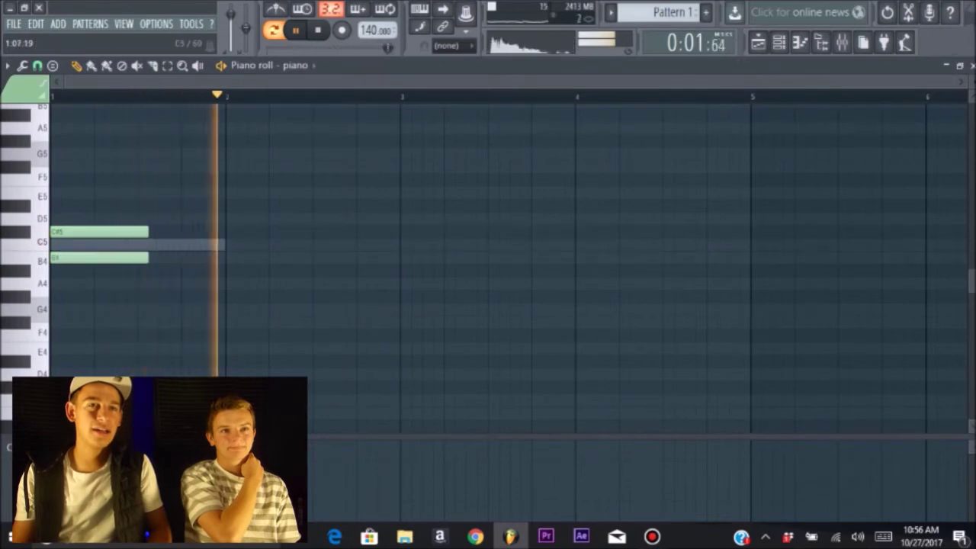
left_click_drag(135, 258, 103, 257)
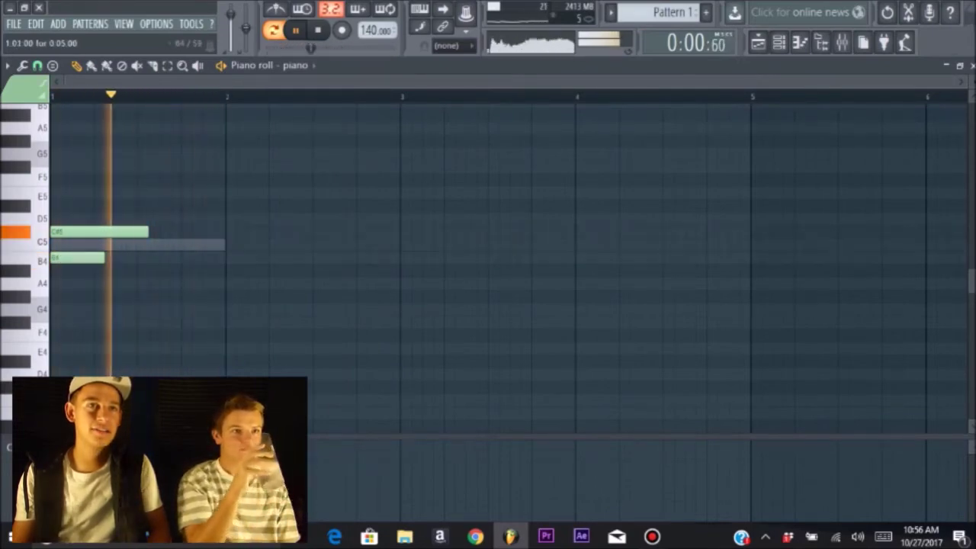
right_click(83, 258)
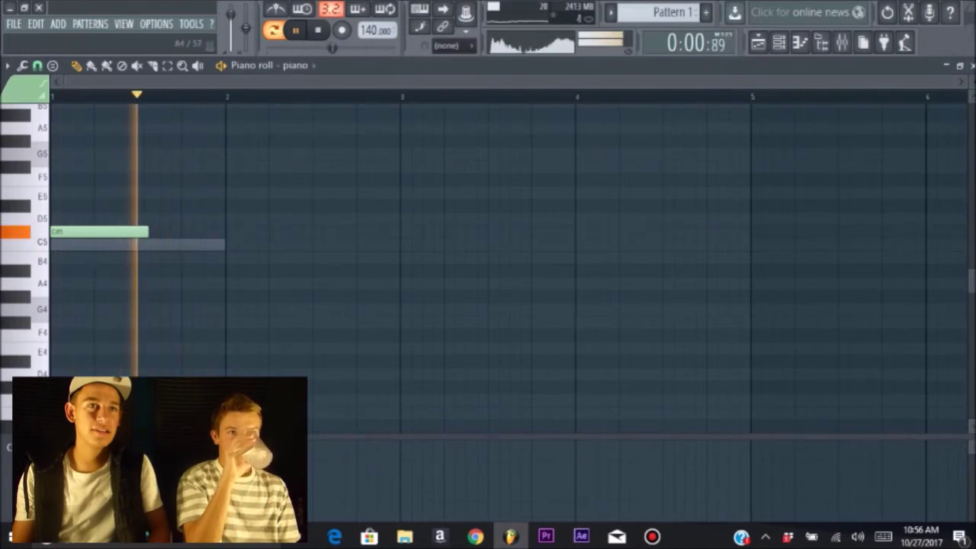
Add an A#4 piano note at step 5 and a D#5 note at step 11 of bar 1, each six steps long.
left_click_drag(56, 284, 100, 284)
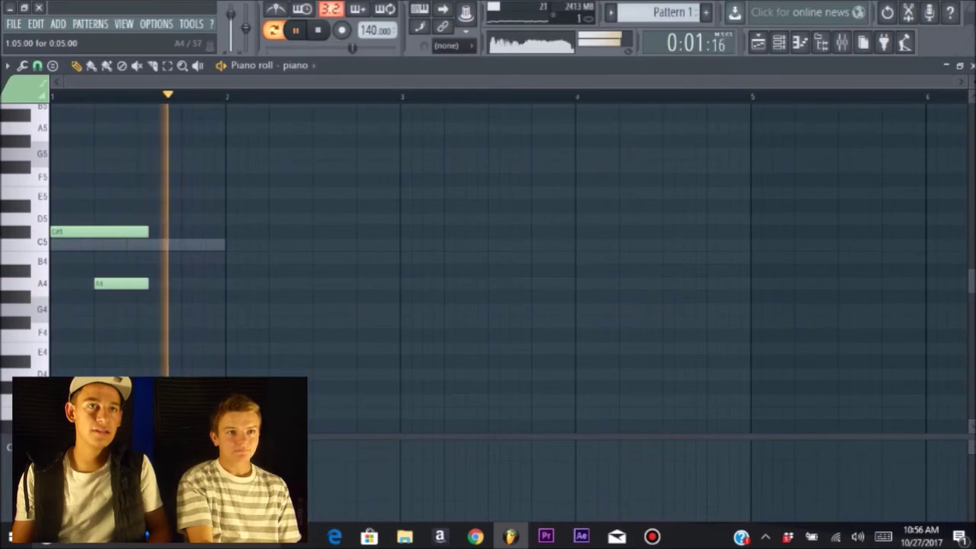
left_click_drag(100, 284, 100, 270)
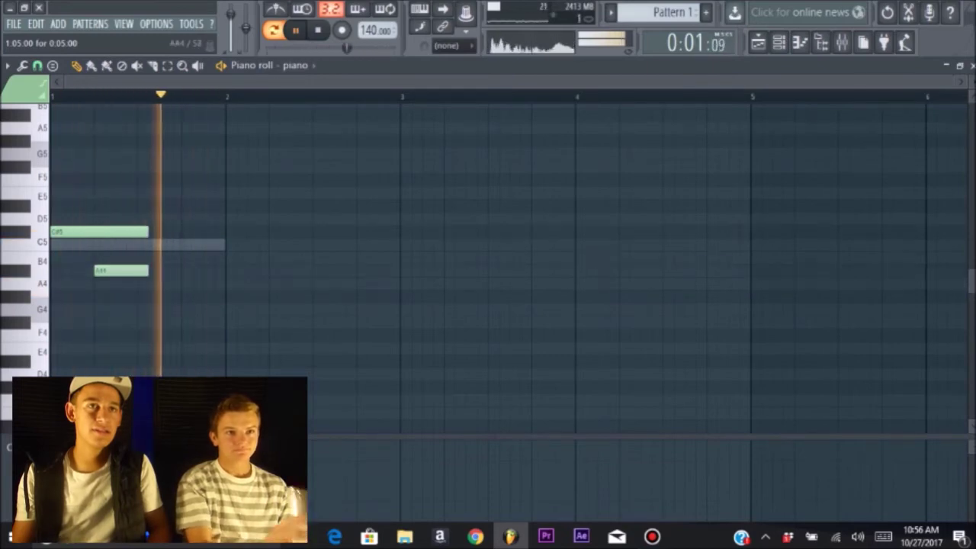
left_click_drag(148, 271, 158, 271)
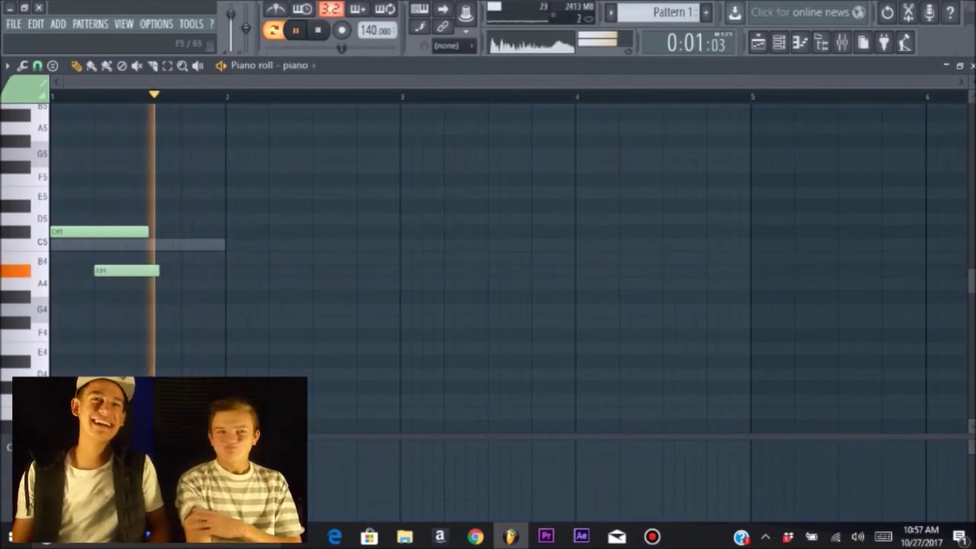
left_click_drag(77, 180, 133, 180)
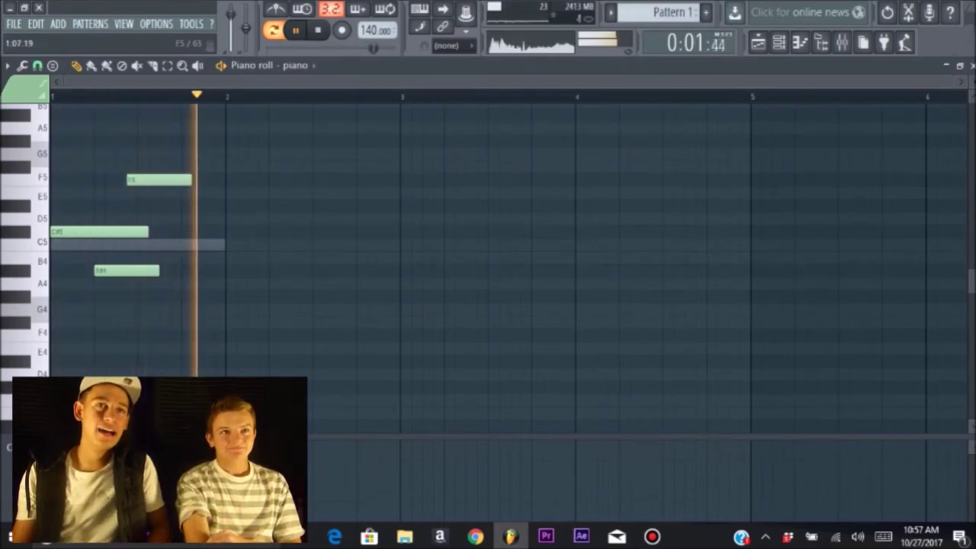
left_click_drag(133, 180, 166, 206)
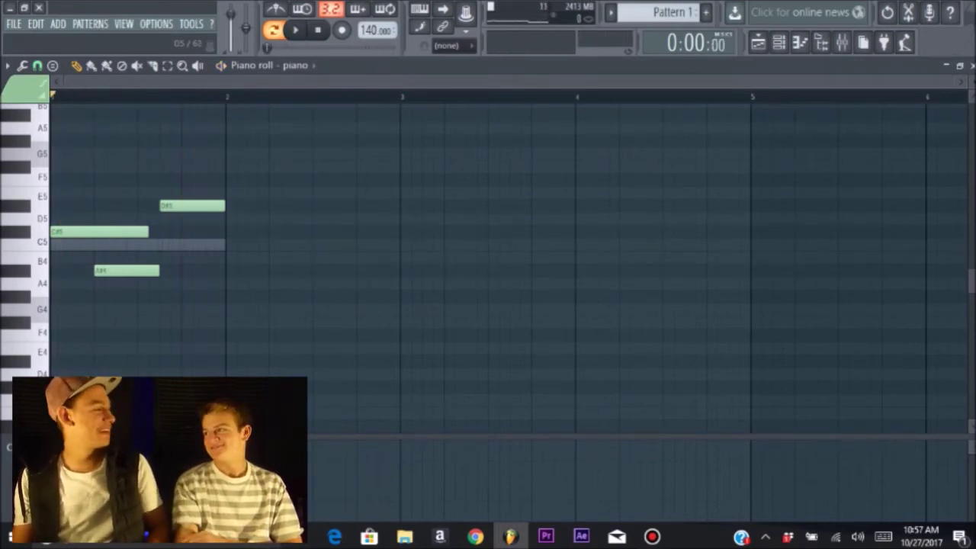
Open the brass channel, switch the piano roll to brass and close its instrument window.
key("F5")
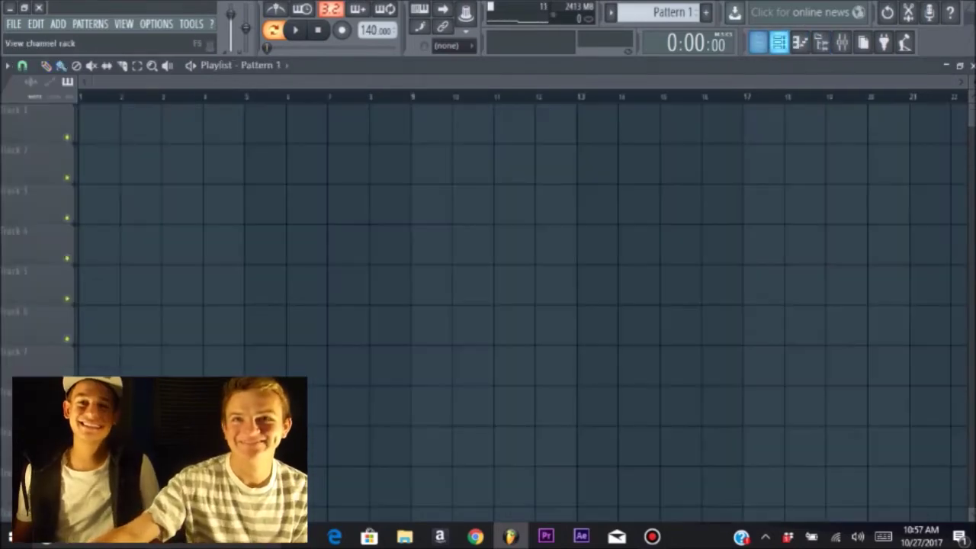
key("F6")
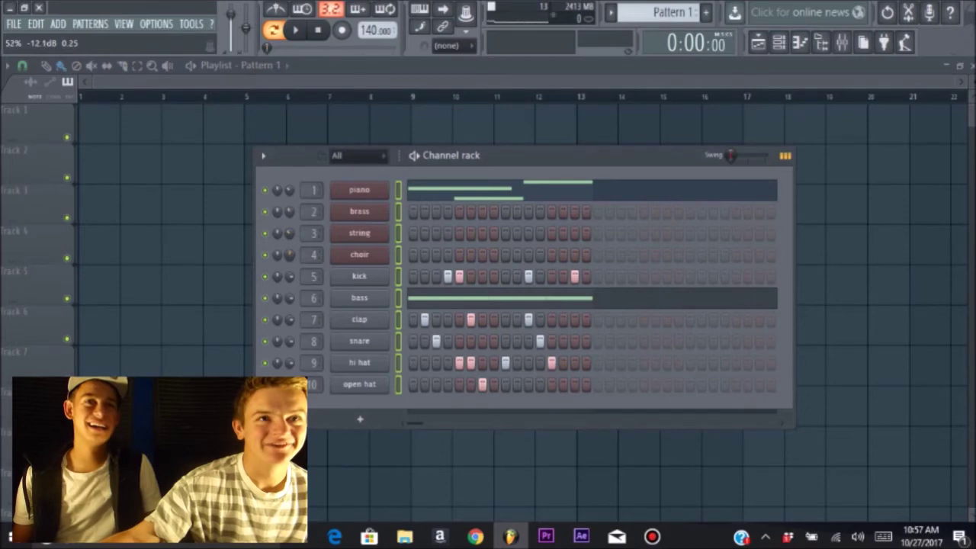
left_click(359, 211)
left_click(799, 43)
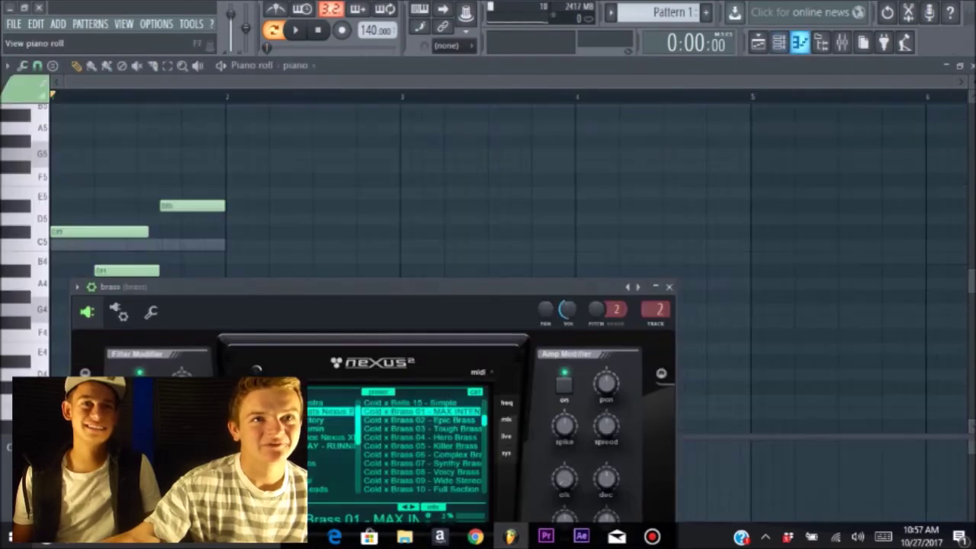
left_click(296, 65)
left_click(309, 106)
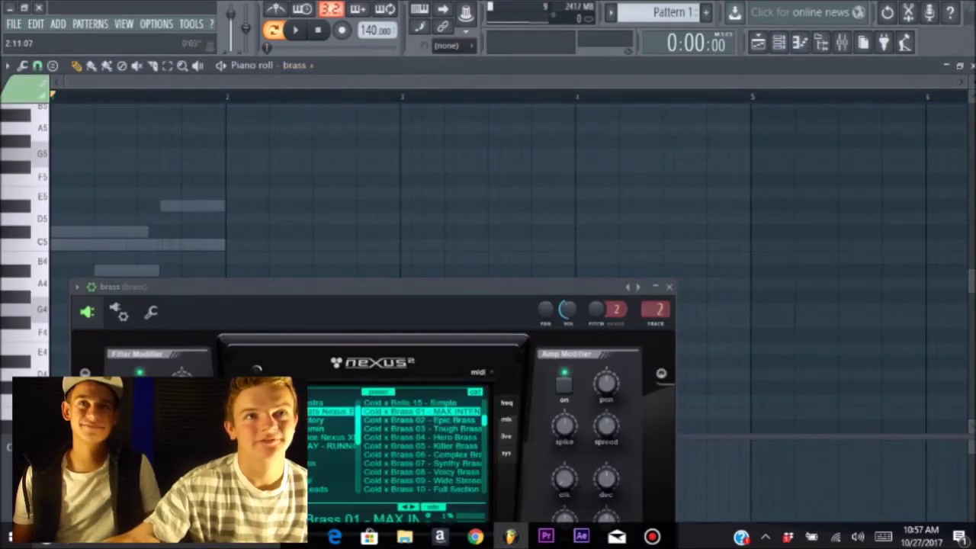
left_click(669, 287)
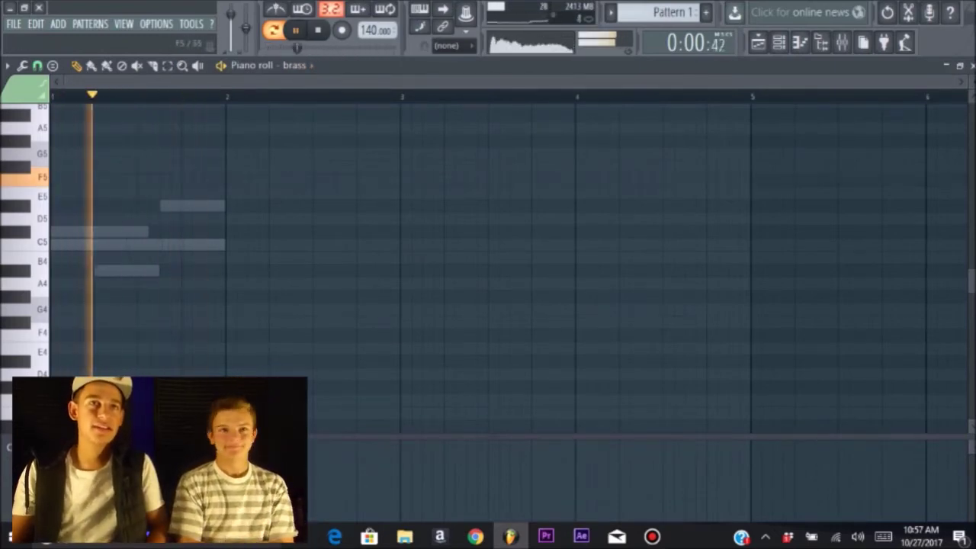
Add brass notes in bar 1: a four-step B4 at step 1, a three-step D5 at step 6 and a four-step A5 at step 5.
left_click(109, 180)
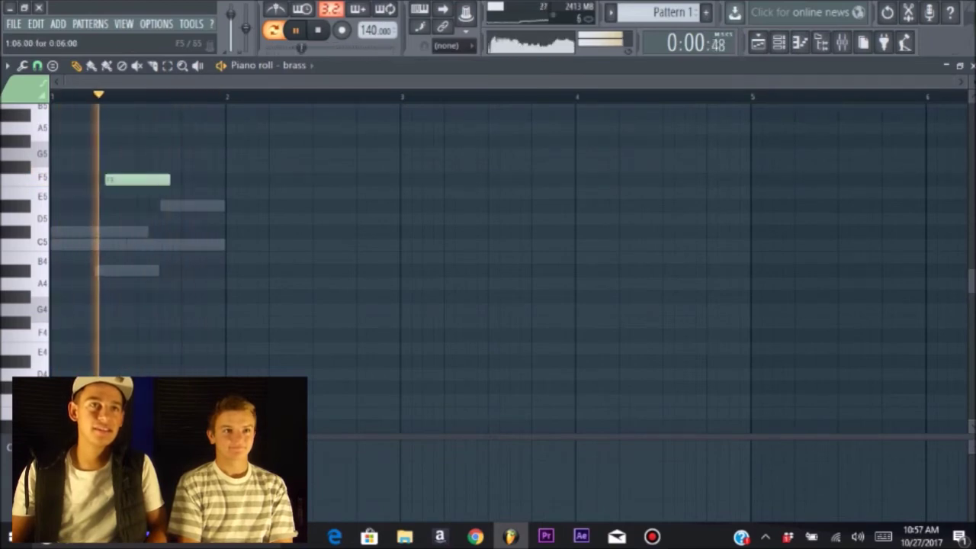
left_click_drag(110, 180, 136, 219)
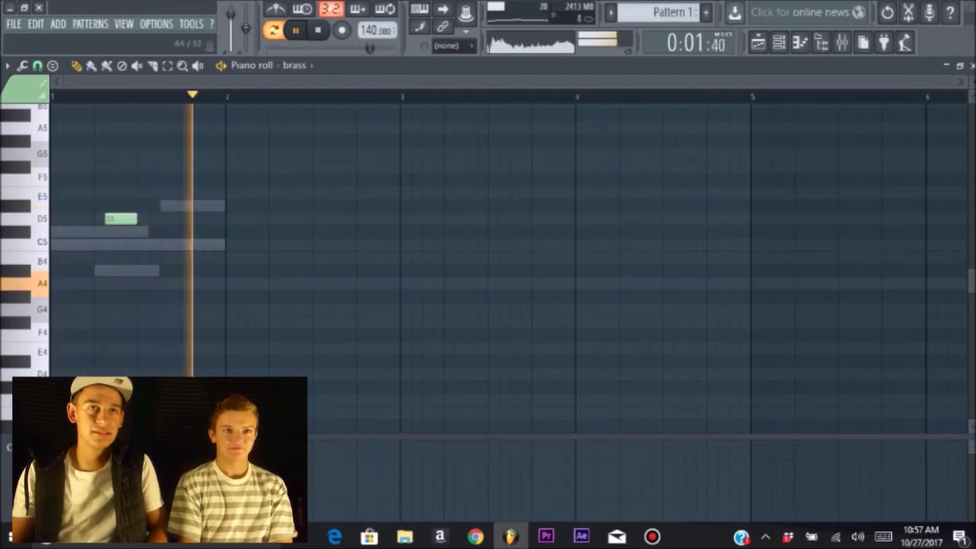
left_click_drag(100, 258, 57, 258)
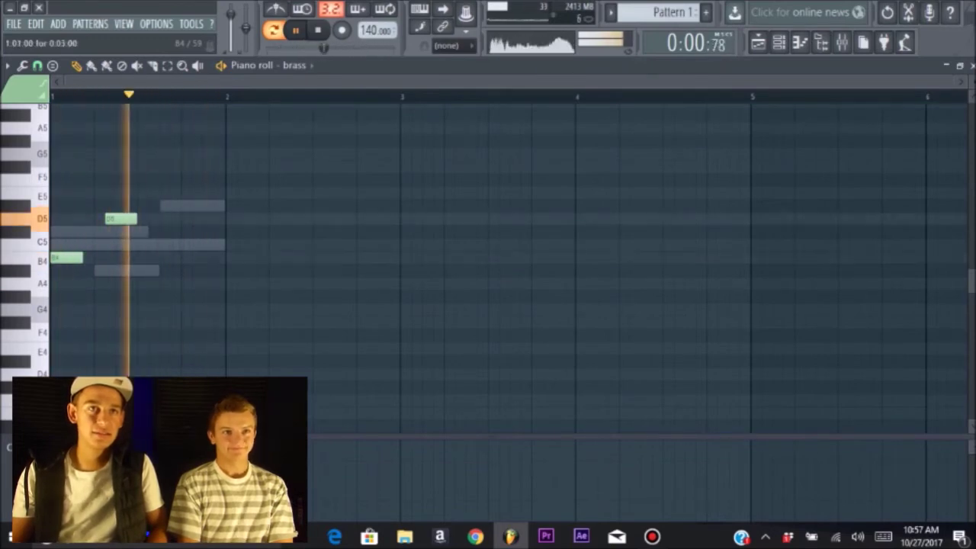
left_click_drag(82, 257, 92, 258)
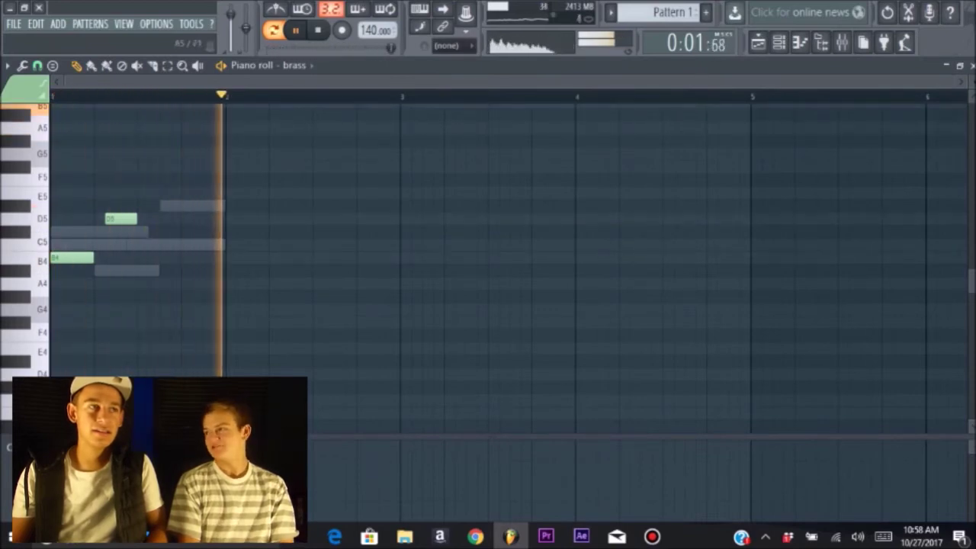
left_click_drag(87, 128, 99, 129)
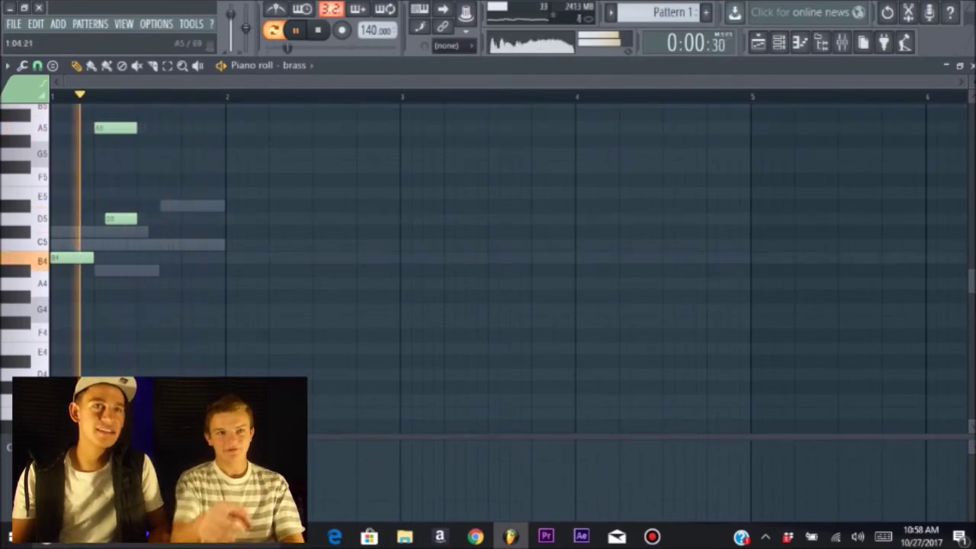
Transpose the brass notes up two octaves and delete the B6 and D7 notes.
key("ctrl+Up")
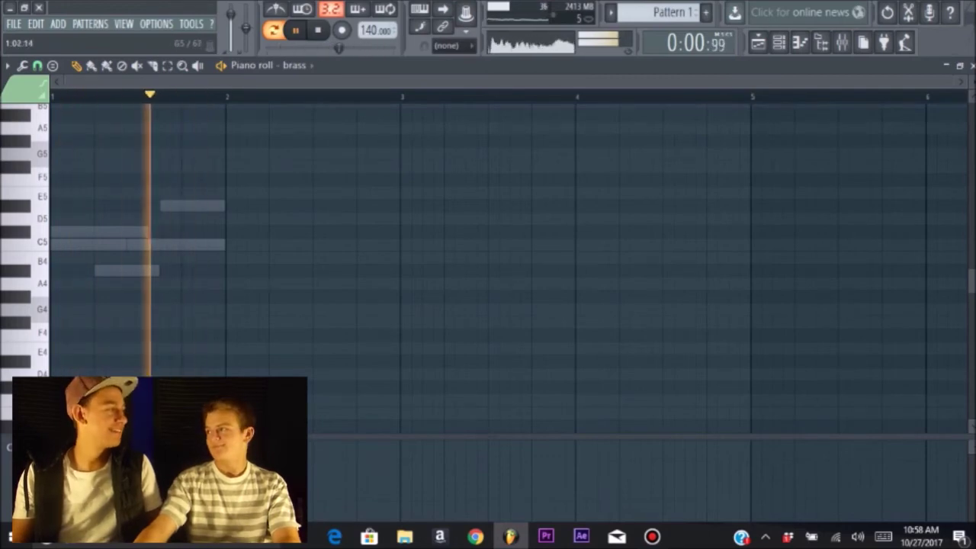
scroll(305, 253, "up", 2)
scroll(305, 253, "up", 1)
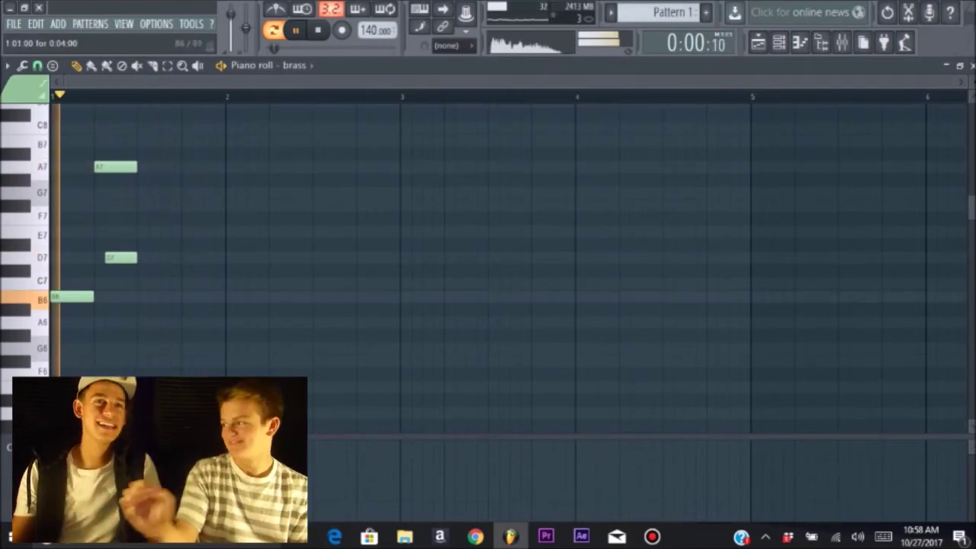
right_click(66, 296)
right_click(109, 258)
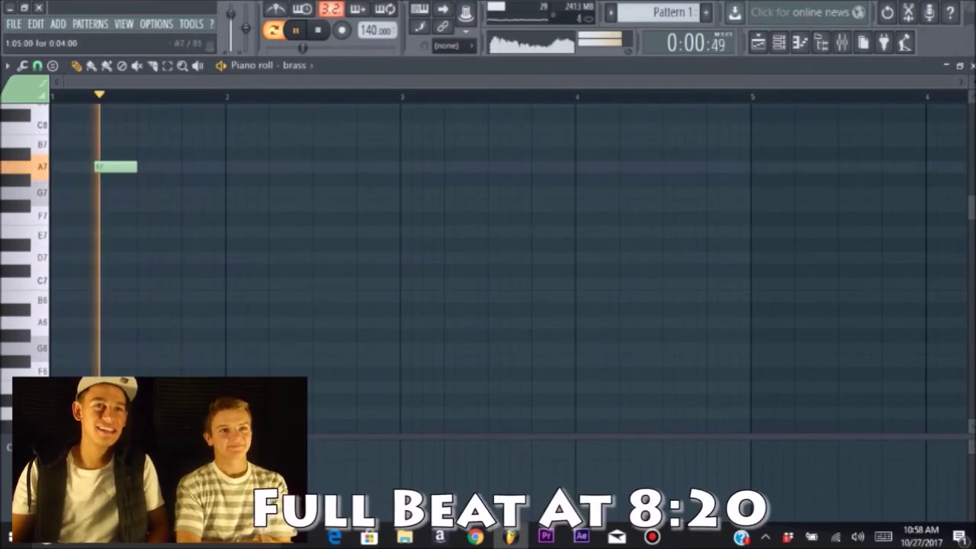
Lengthen the remaining A7 brass note to six steps and shorten it again.
left_click_drag(136, 167, 158, 167)
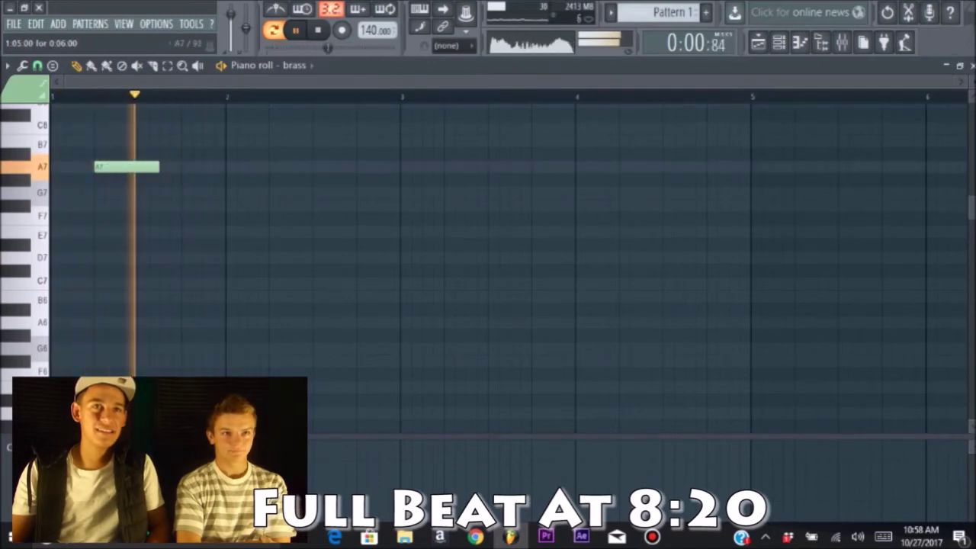
left_click_drag(158, 167, 126, 167)
scroll(125, 229, "down", 10)
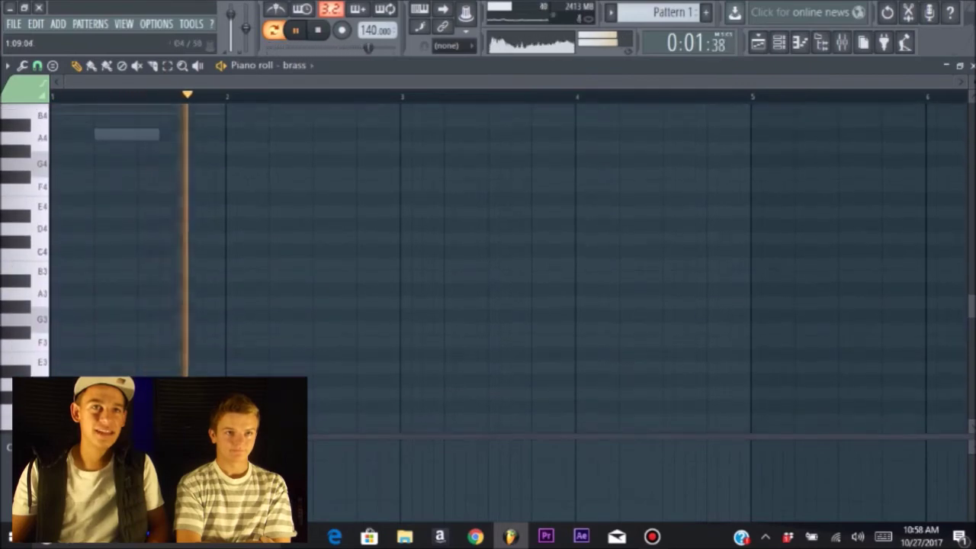
Switch the piano roll to the string channel.
scroll(61, 284, "up", 5)
left_click(296, 66)
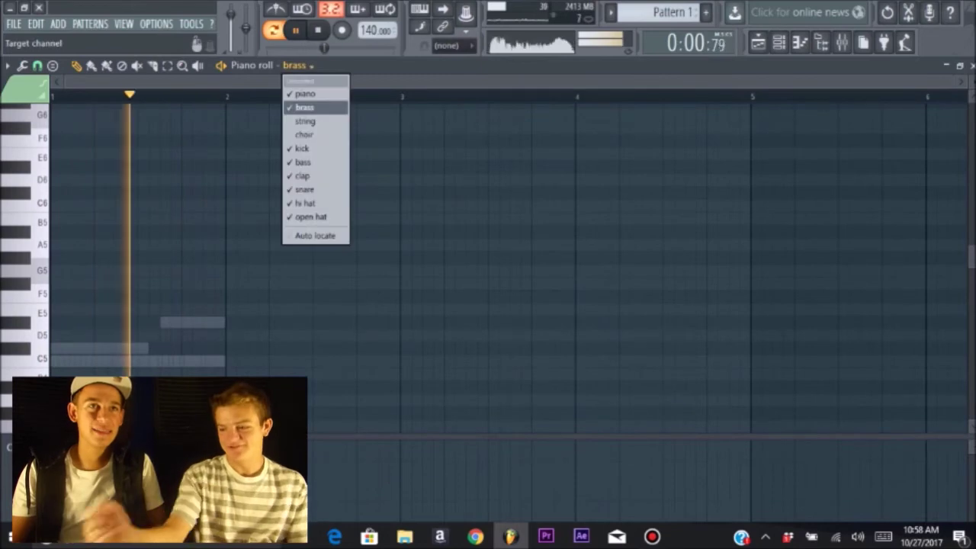
left_click(304, 121)
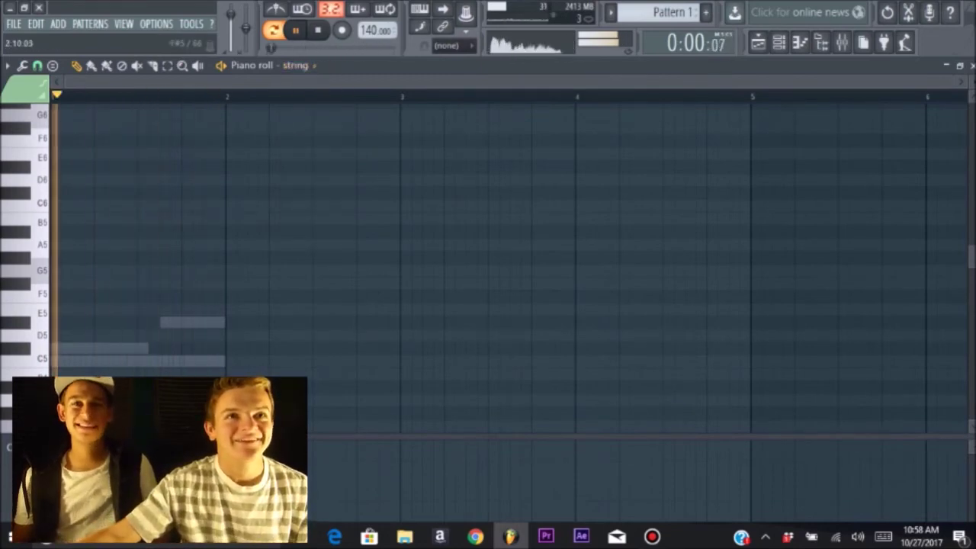
Set the string channel's volume to 60% in the channel rack and return to its piano roll.
scroll(488, 237, "up", 3)
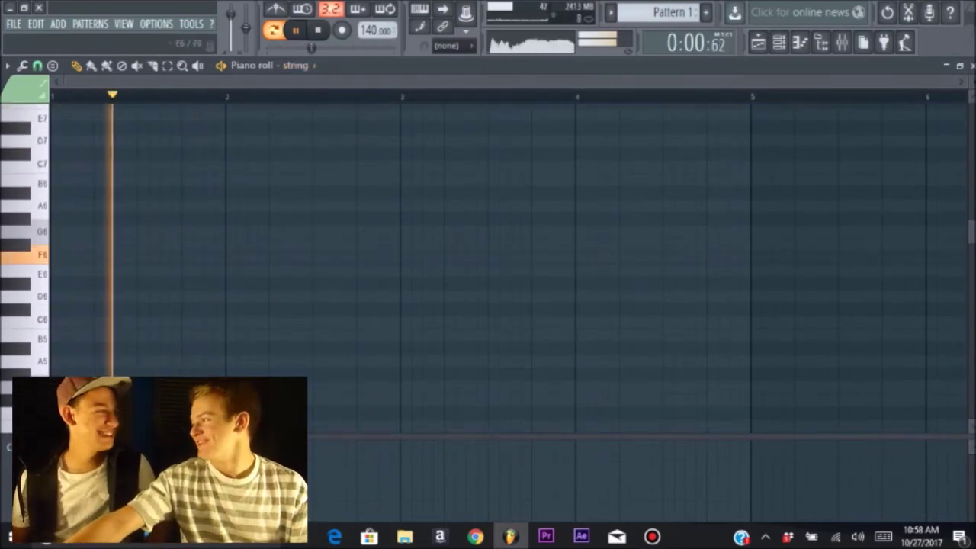
scroll(488, 237, "down", 4)
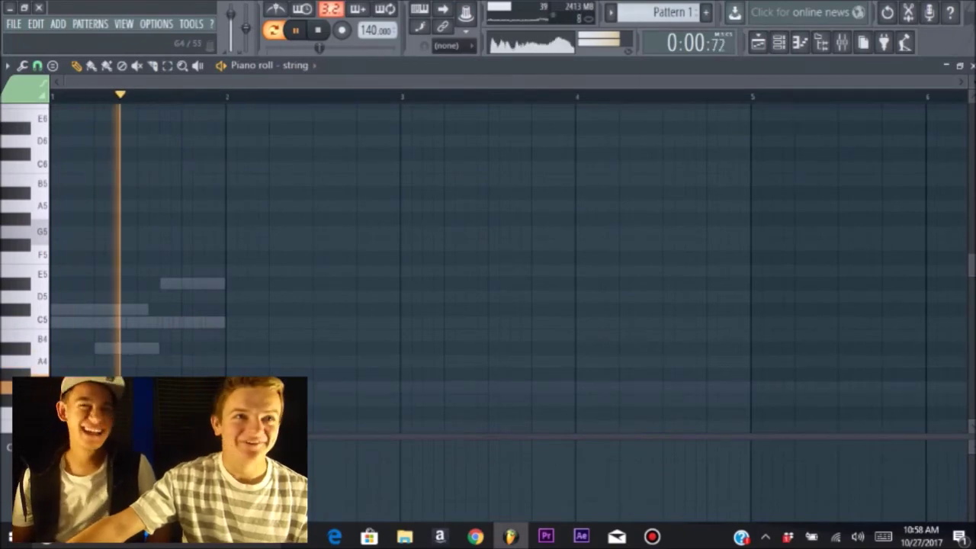
key("F6")
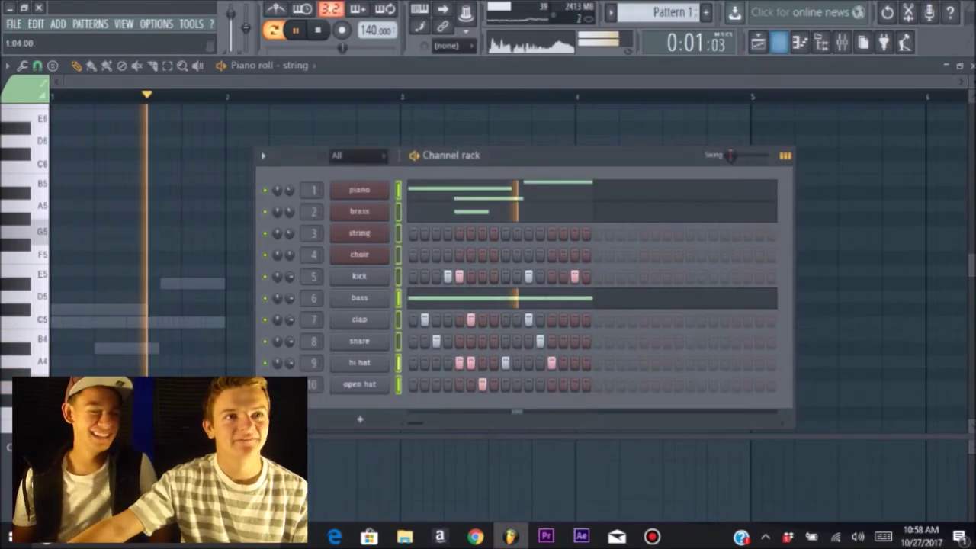
left_click_drag(290, 233, 289, 223)
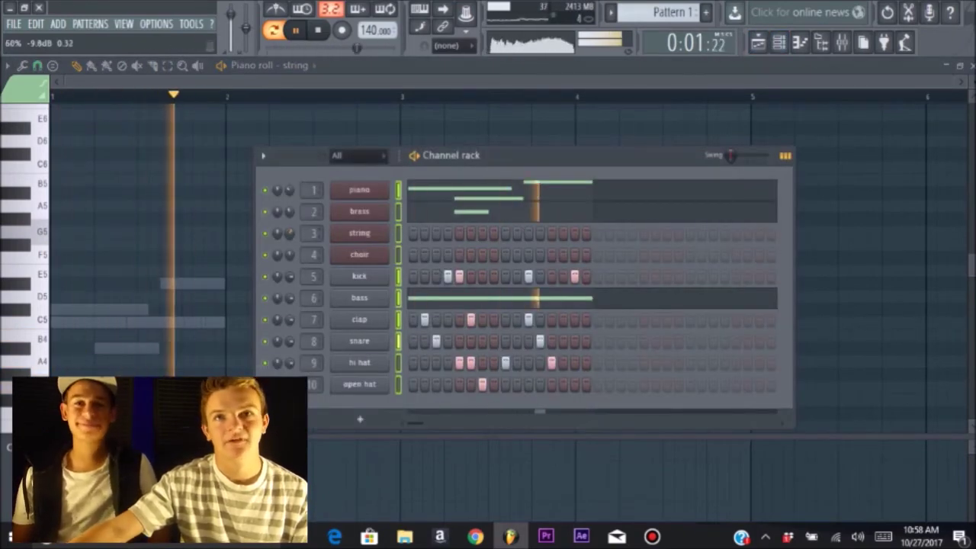
key("F6")
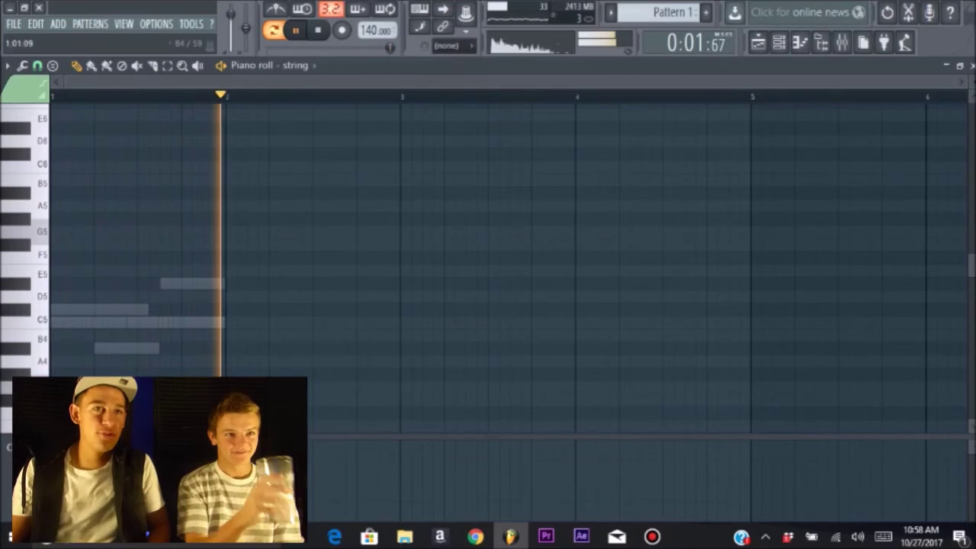
Add string notes in bar 1: a five-step B4 at step 3, a five-step E5 at step 9 and a three-step D4 at step 10.
left_click(99, 336)
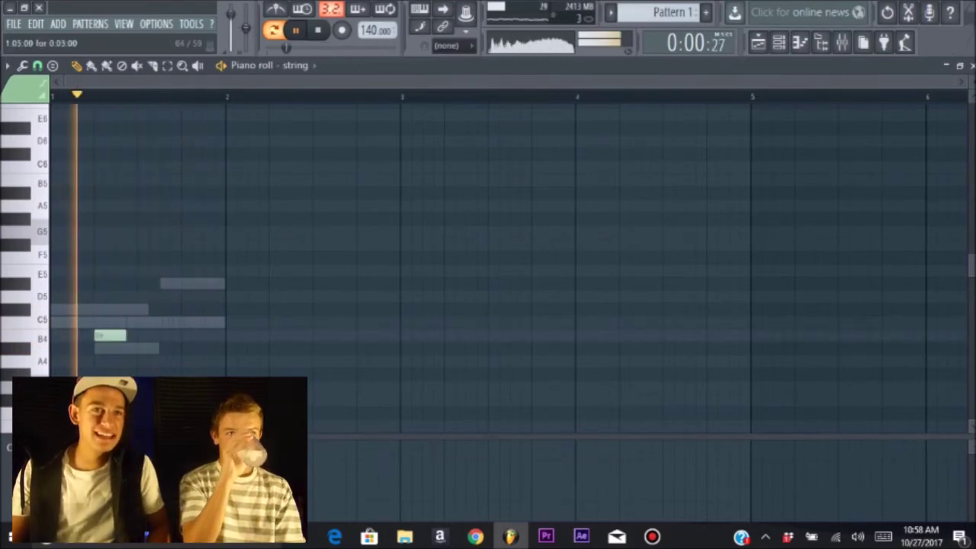
left_click_drag(125, 336, 92, 335)
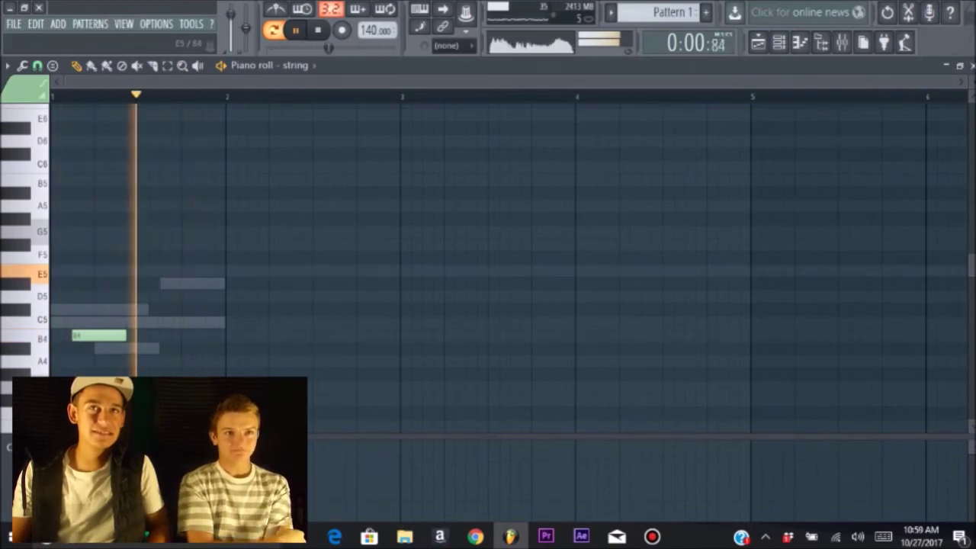
left_click(110, 271)
left_click_drag(111, 271, 143, 271)
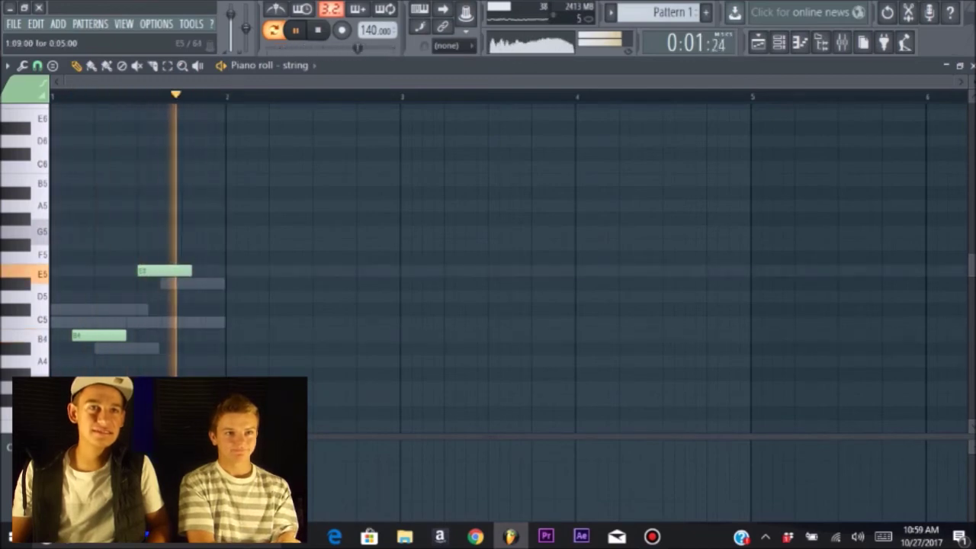
scroll(504, 259, "down", 5)
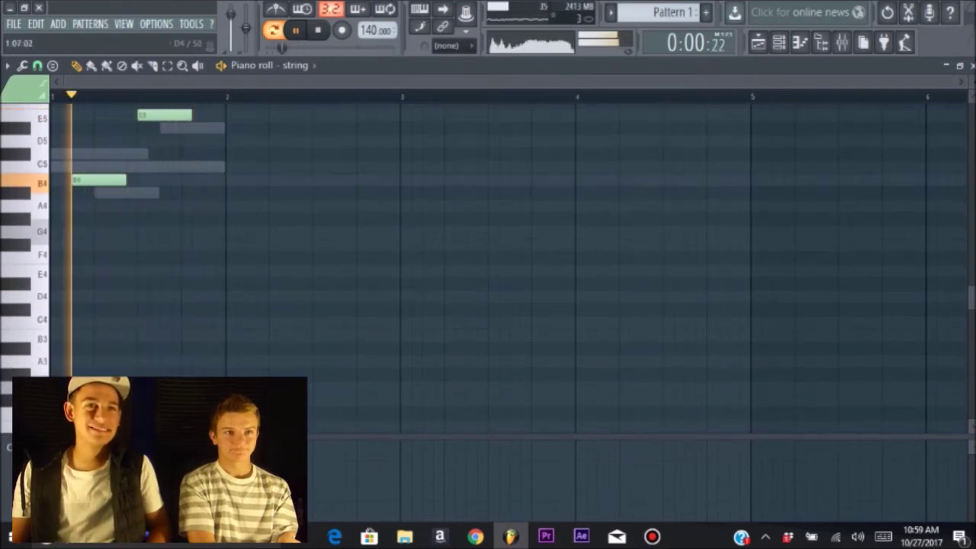
left_click(154, 296)
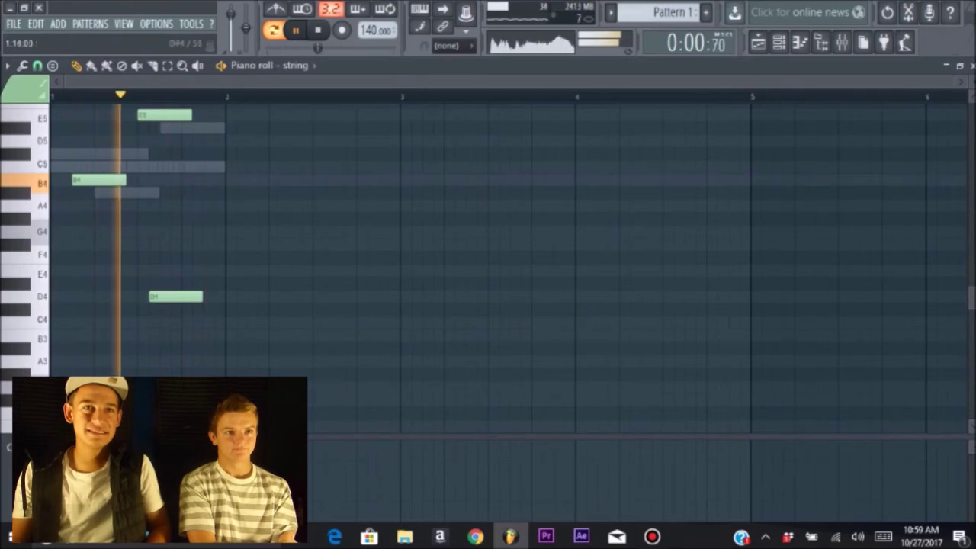
scroll(504, 259, "up", 5)
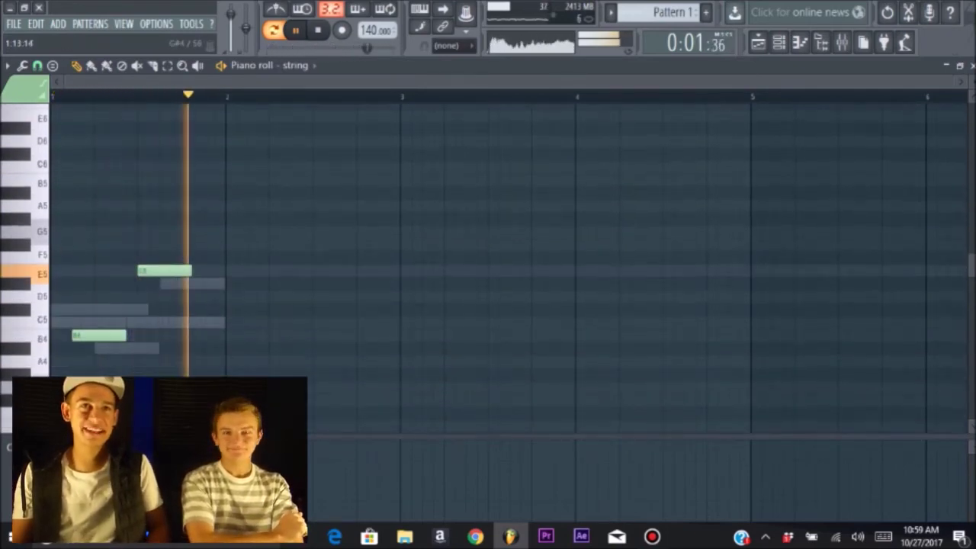
scroll(503, 259, "down", 2)
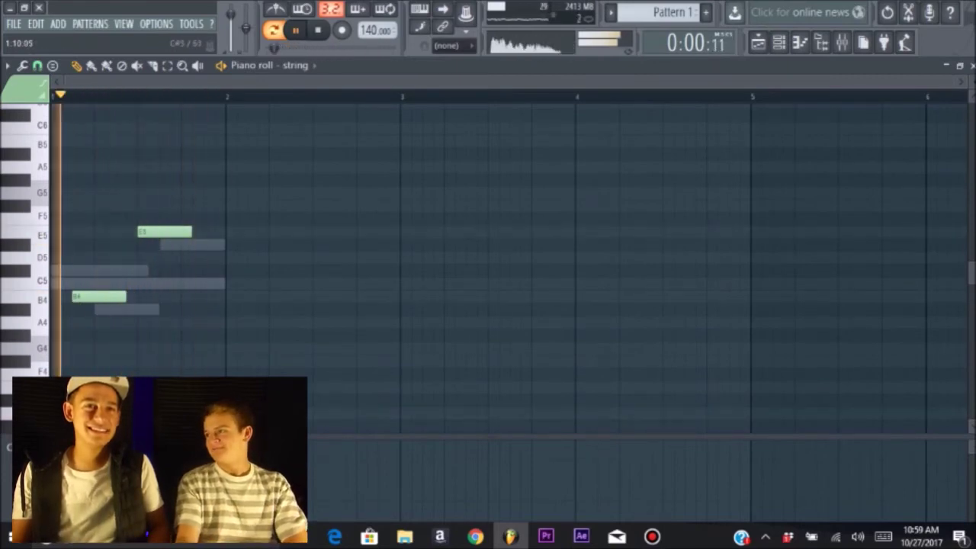
Switch the piano roll from the string to the choir channel and restart the pattern's playback.
key("space")
left_click(301, 65)
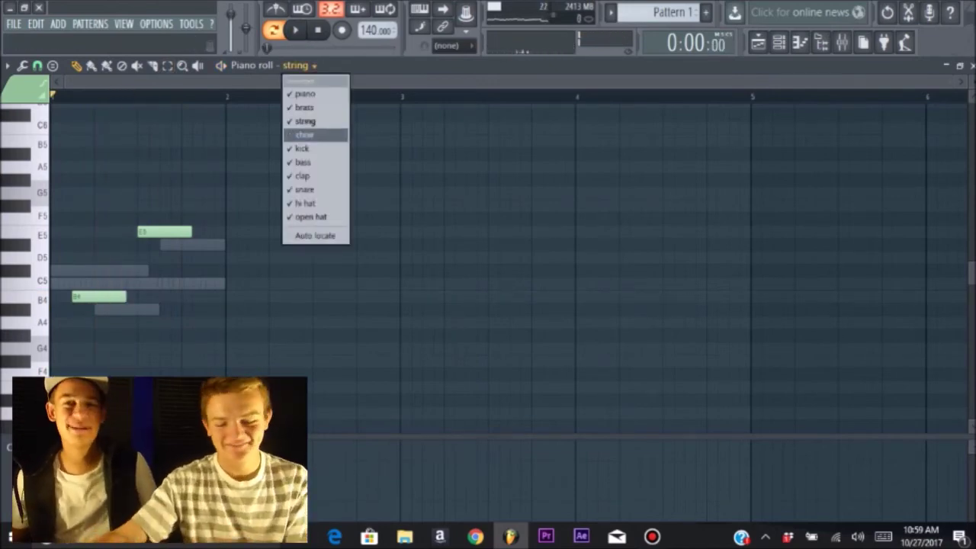
left_click(305, 134)
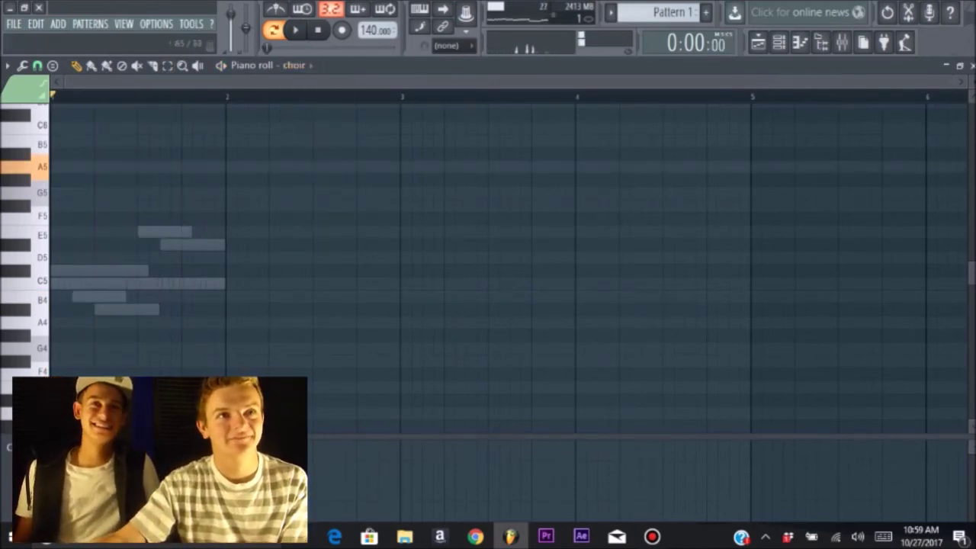
left_click(779, 42)
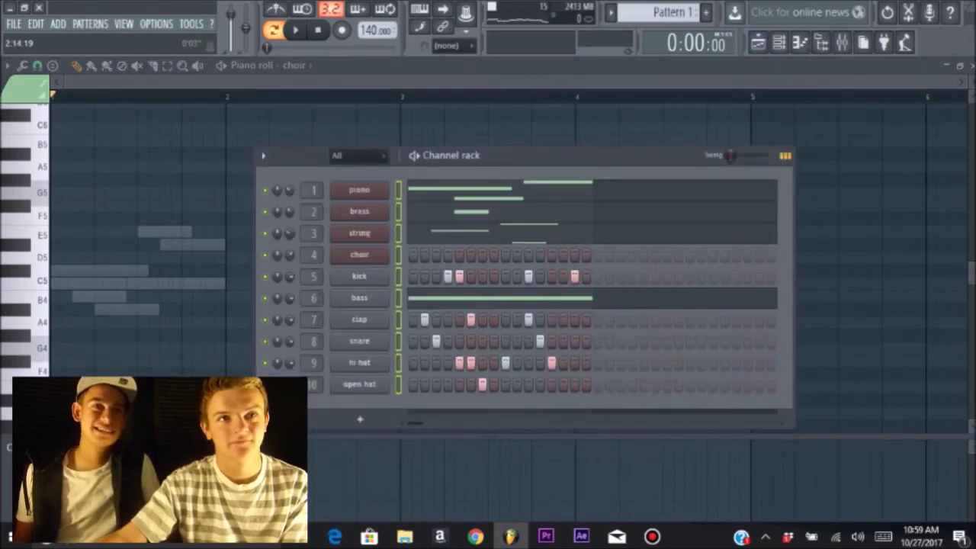
key("F6")
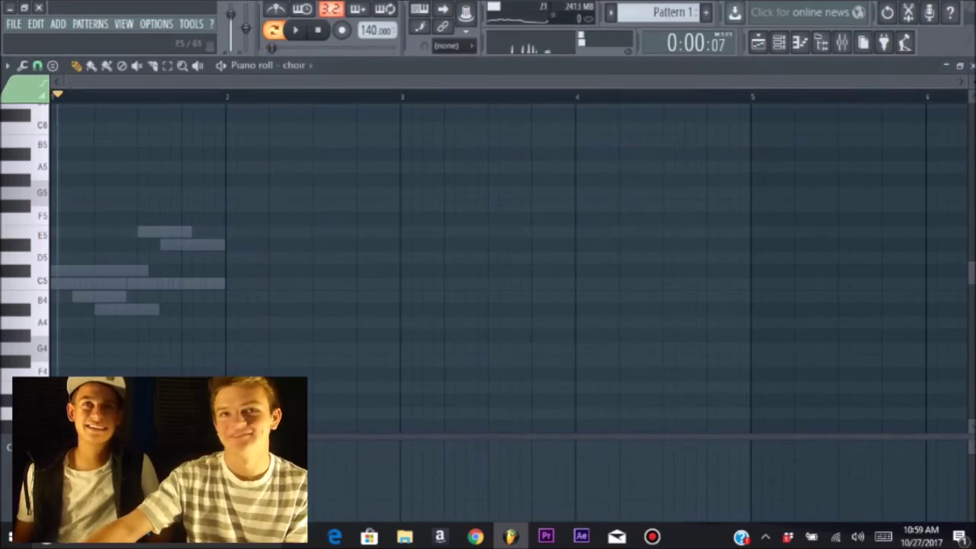
key("space")
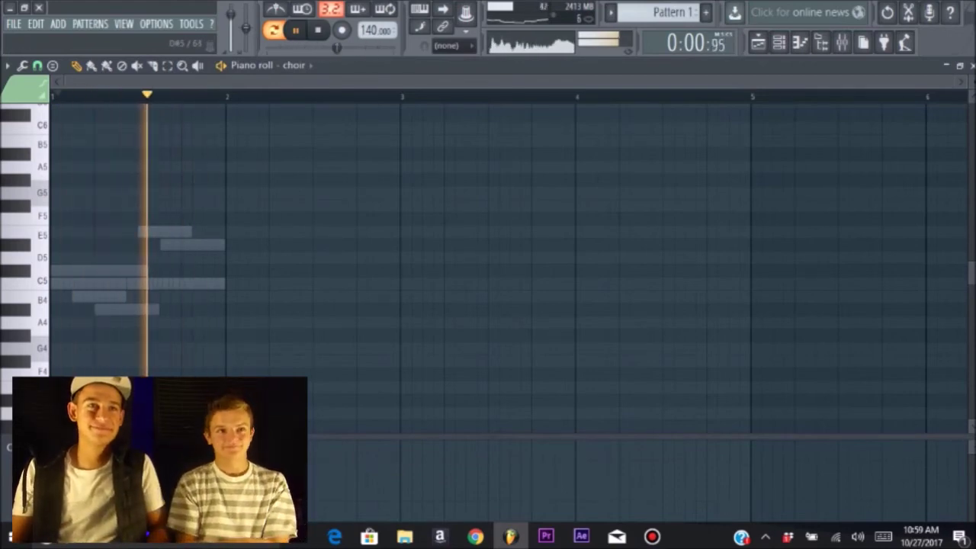
Add choir notes in bar 1: a four-step D5 at step 12, a four-step A4 at step 6 and another A4 at step 5.
left_click(172, 258)
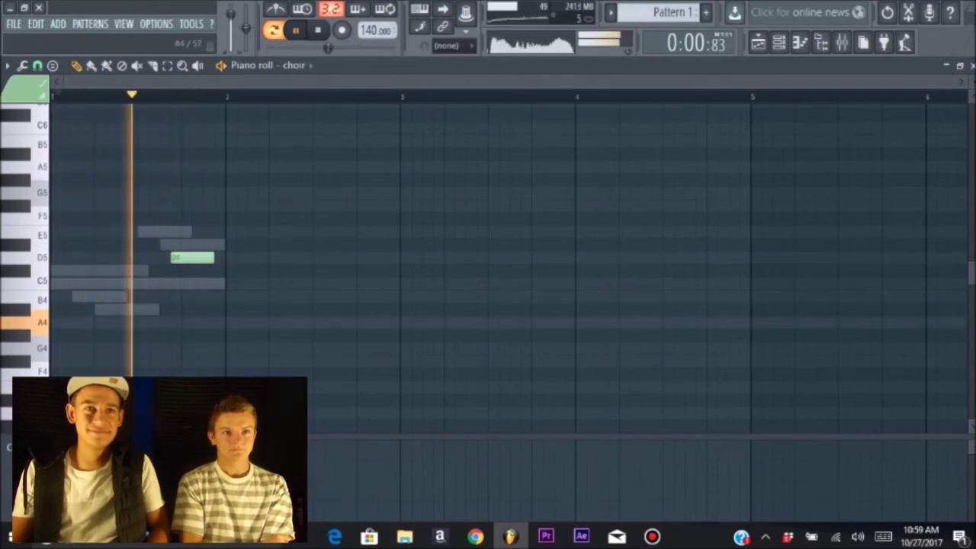
left_click(109, 322)
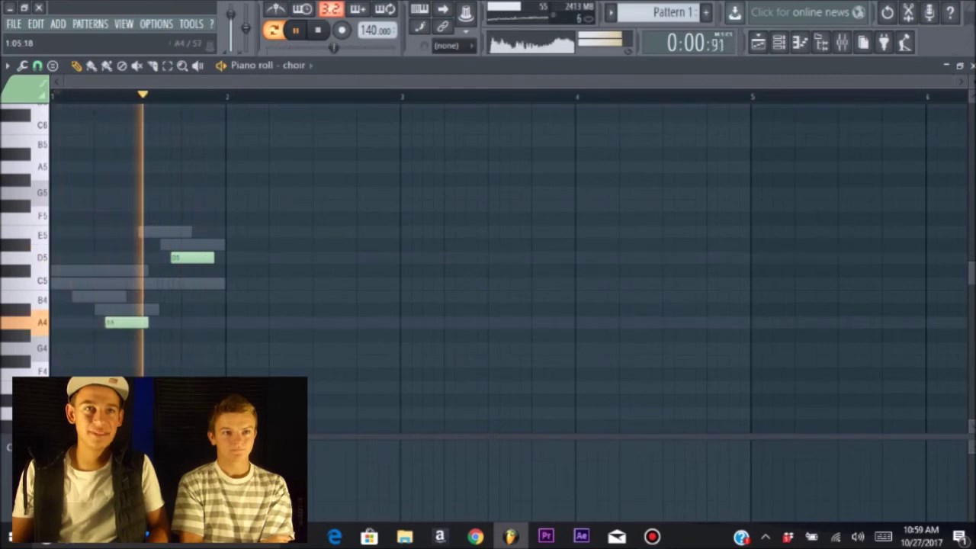
left_click(102, 323)
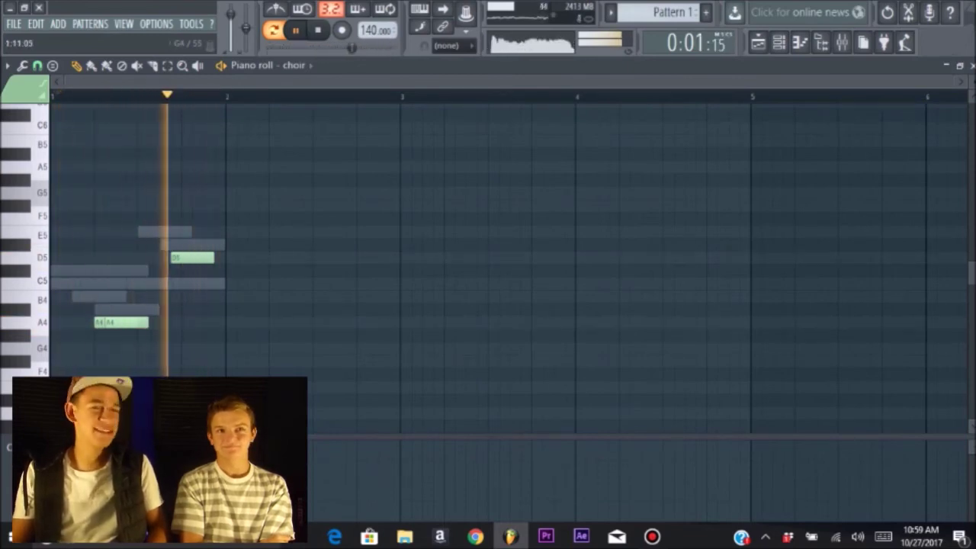
scroll(163, 348, "down", 4)
scroll(154, 336, "up", 3)
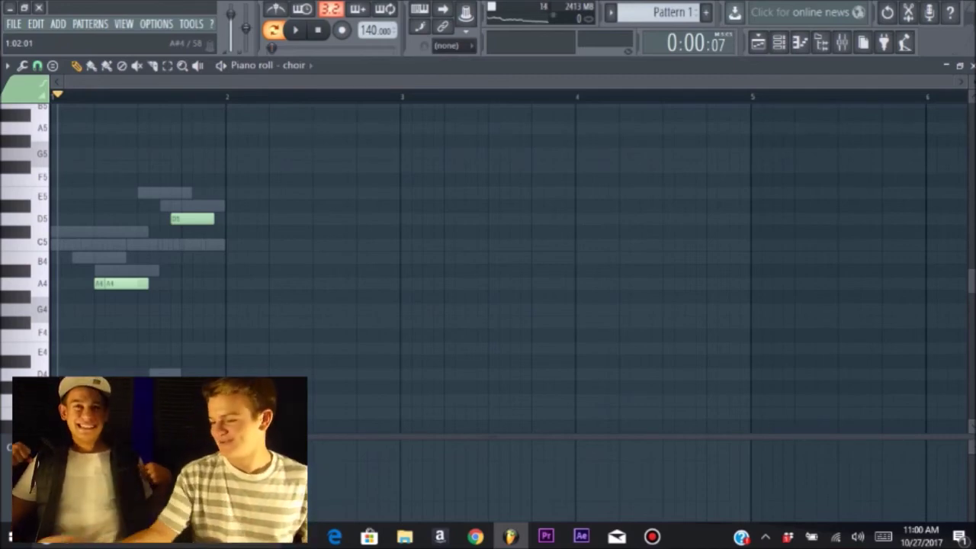
Switch to song mode, place Pattern 1 at bar 1 of Track 1 in the playlist and split it by channel.
left_click(274, 31)
key("F5")
left_click(138, 124)
left_click_drag(284, 127, 163, 126)
left_click(611, 13)
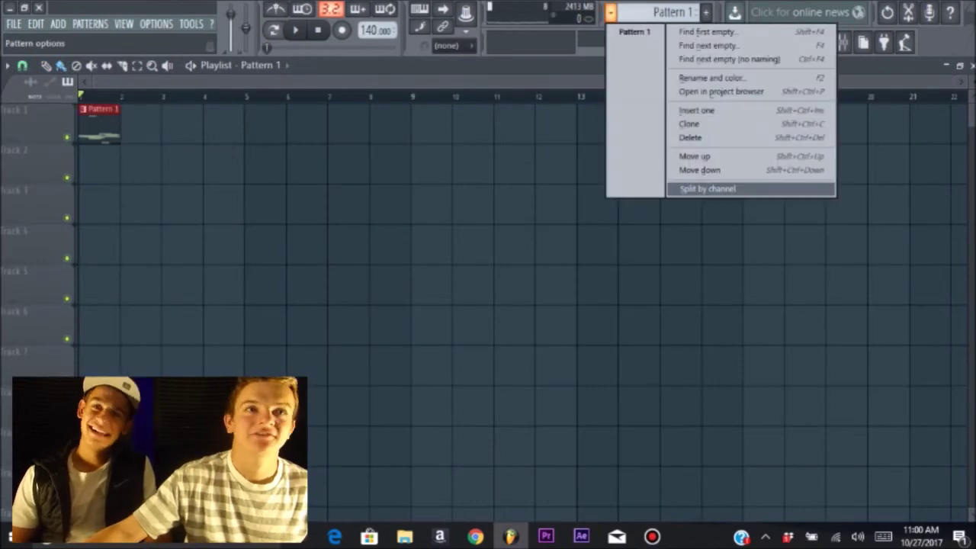
left_click(710, 188)
Repeat the split channel clips over a second bar and place piano clips in bars 1 and 2.
left_click(98, 125)
left_click(98, 164)
scroll(100, 336, "down", 1)
left_click_drag(175, 366, 224, 119)
left_click_drag(224, 118, 99, 118)
left_click(141, 118)
Arrange the brass through snare clips in bars 3 and 4, the hi-hat clip in bar 2, and extend the piano clips through bar 4.
key("space")
left_click_drag(141, 149, 183, 149)
key("space")
key("space")
left_click_drag(223, 363, 141, 363)
key("ctrl+b")
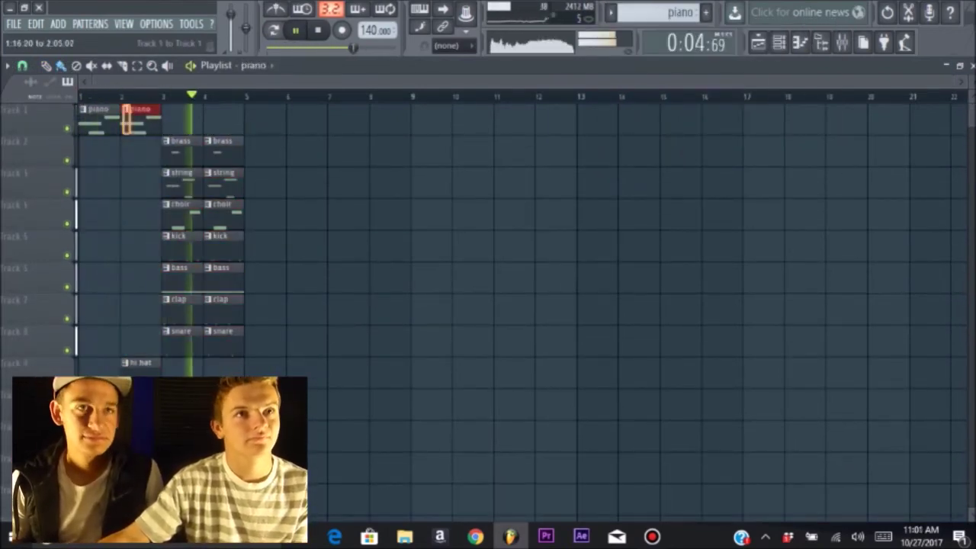
left_click_drag(182, 118, 223, 118)
Find the L.MD Syren (2) sample in the browser and place it in the playlist below the pattern clips.
double_click(99, 109)
left_click(821, 43)
left_click(103, 363)
key("F5")
left_click_drag(102, 363, 290, 404)
scroll(92, 333, "down", 8)
scroll(92, 328, "up", 4)
left_click_drag(98, 318, 317, 492)
Automate the L.MD Syren (2) channel volume so it rises to a peak at bar 3 and curves down after it.
double_click(317, 492)
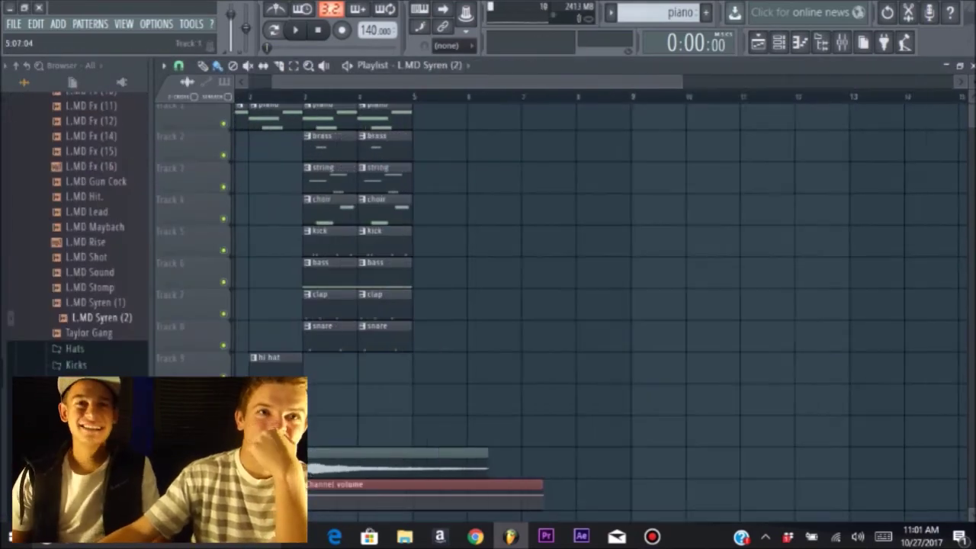
right_click(345, 496)
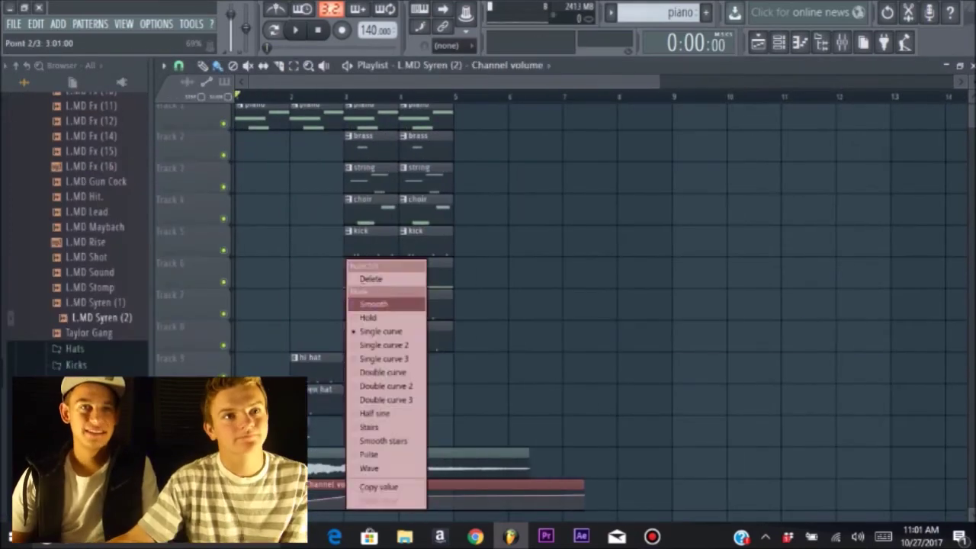
left_click(381, 499)
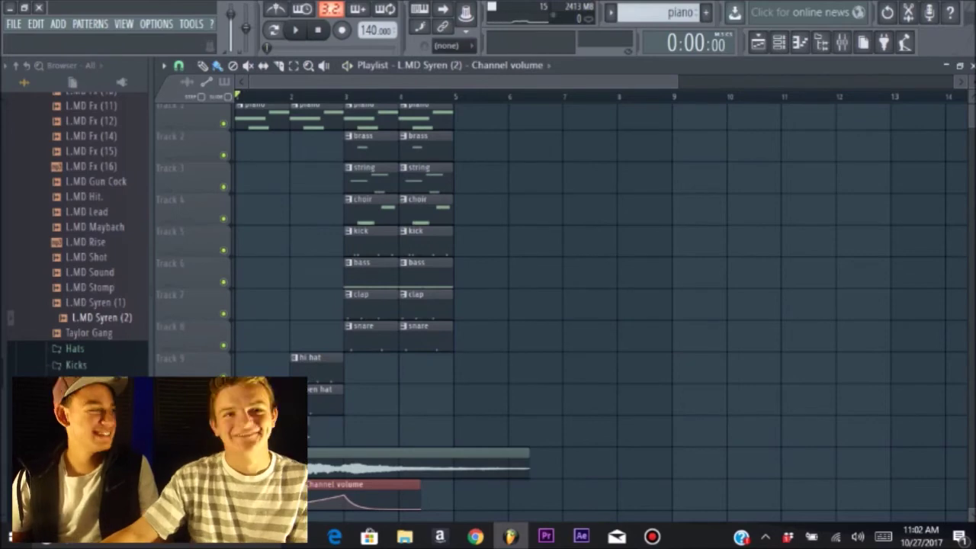